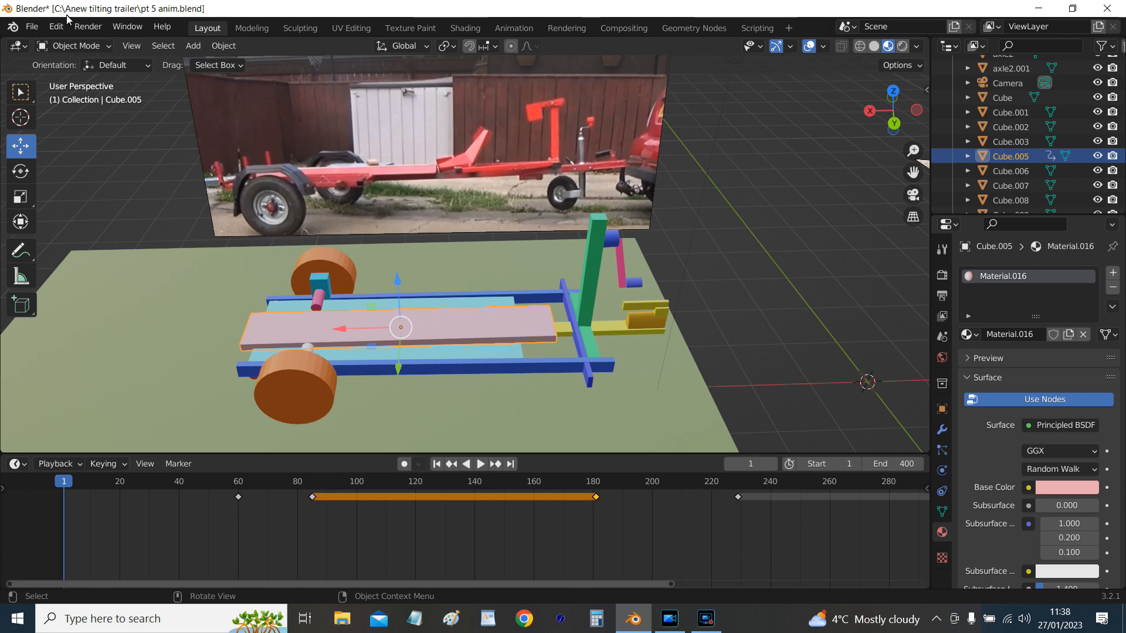
{"action": "left_click", "coordinate": [194, 46]}
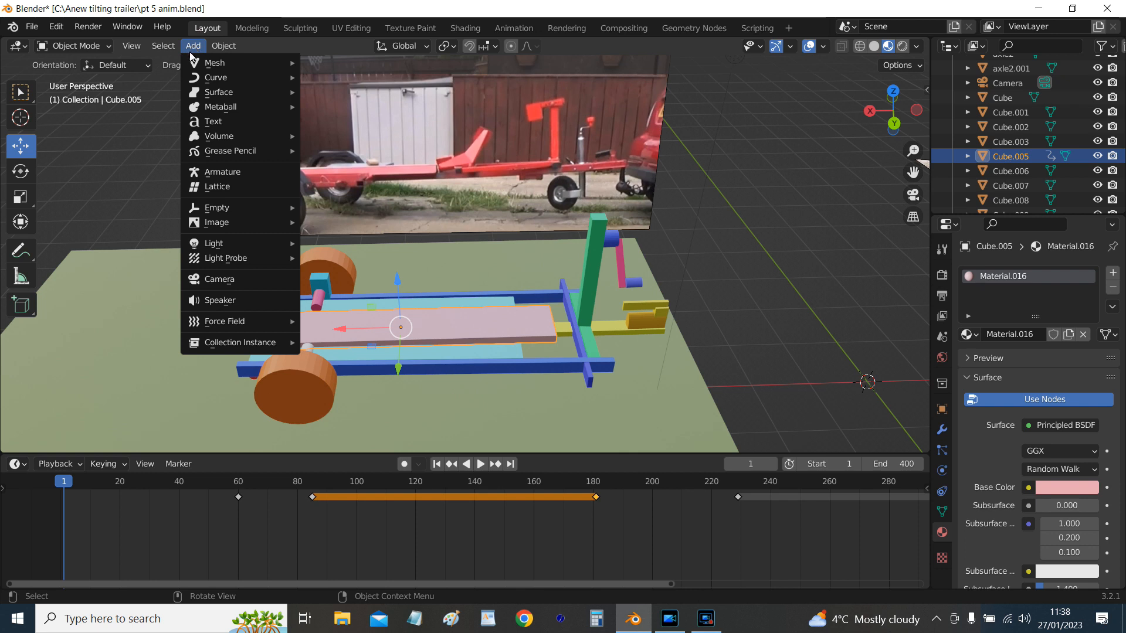
{"action": "mouse_move", "coordinate": [214, 69]}
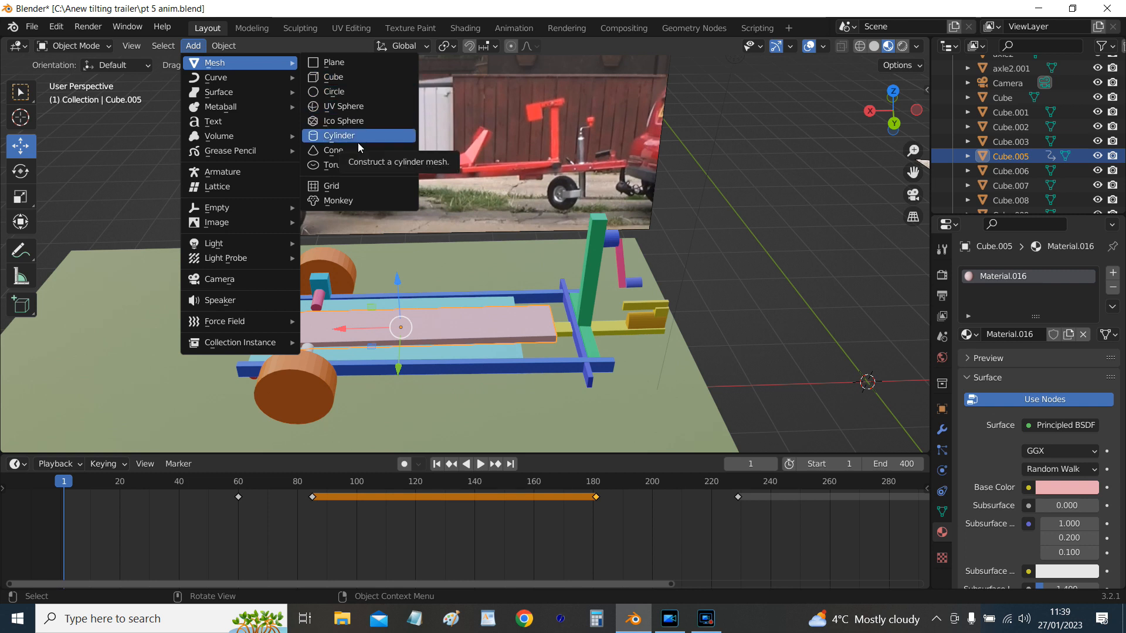
{"action": "left_click", "coordinate": [131, 206]}
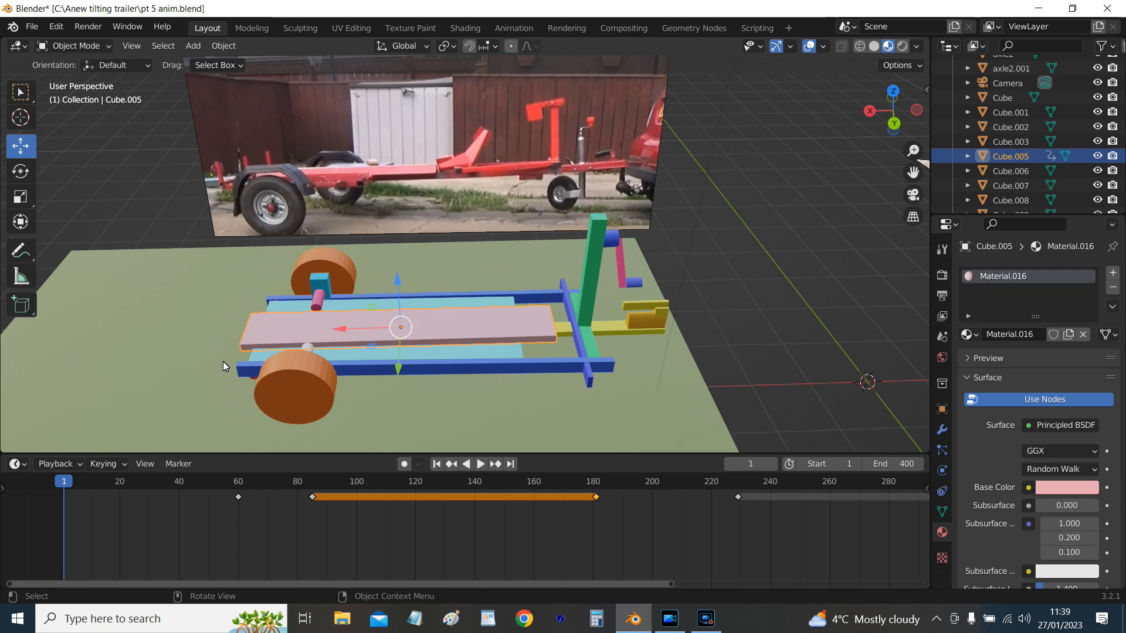
Examine which trailer parts carry keyframes: the wheel frame, the pink centre plank, the green upright and the crank handle.
{"action": "left_click", "coordinate": [283, 393]}
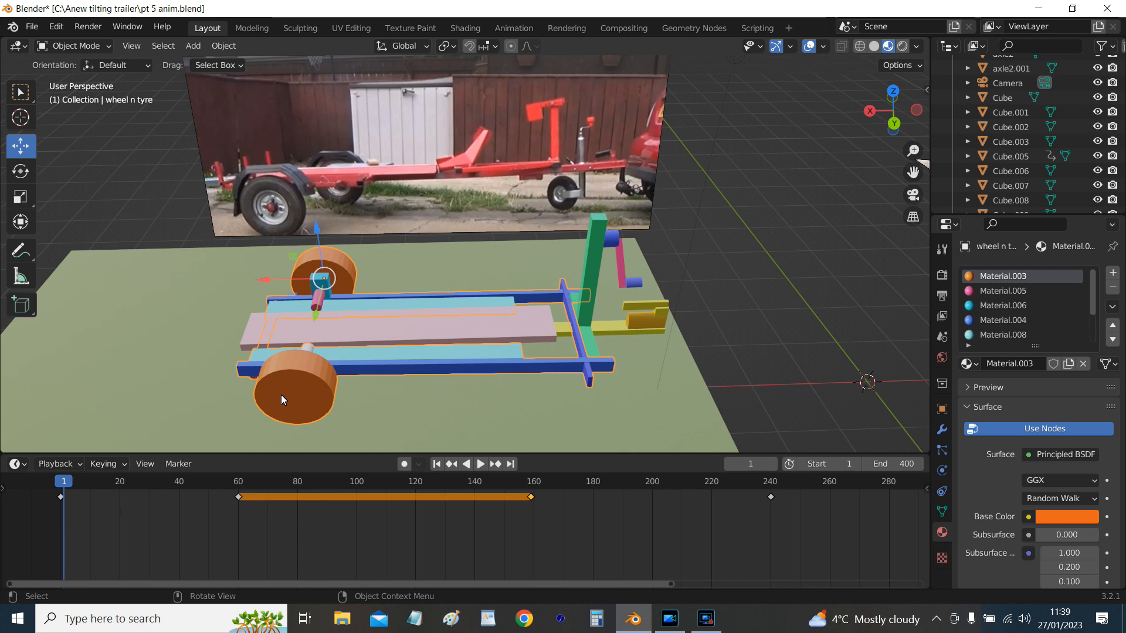
{"action": "left_click", "coordinate": [410, 329]}
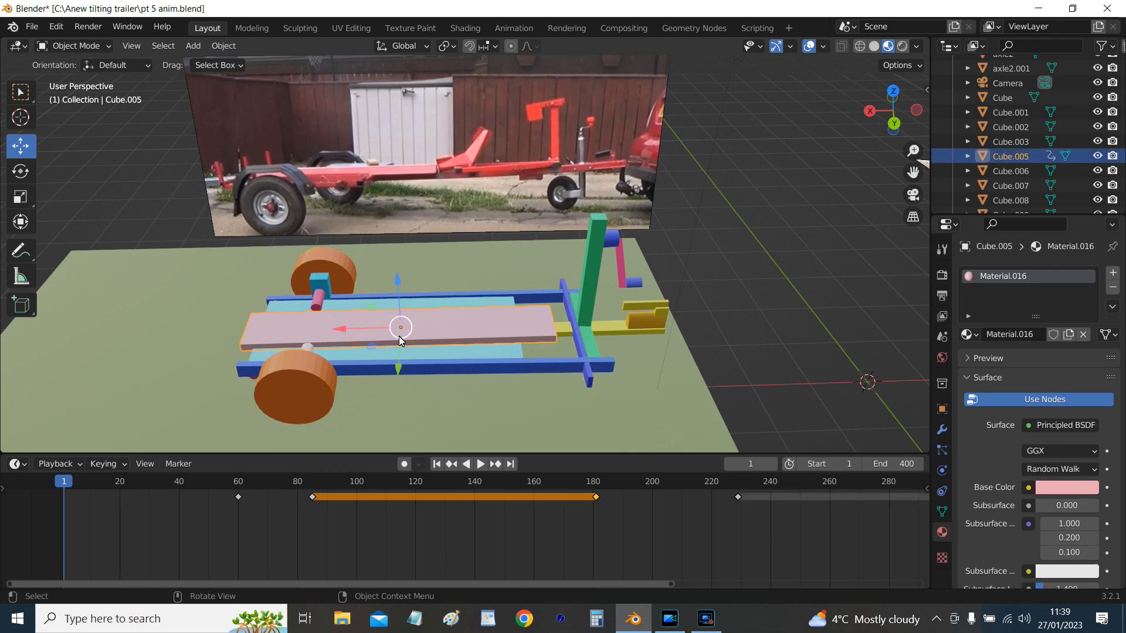
{"action": "left_click", "coordinate": [598, 261]}
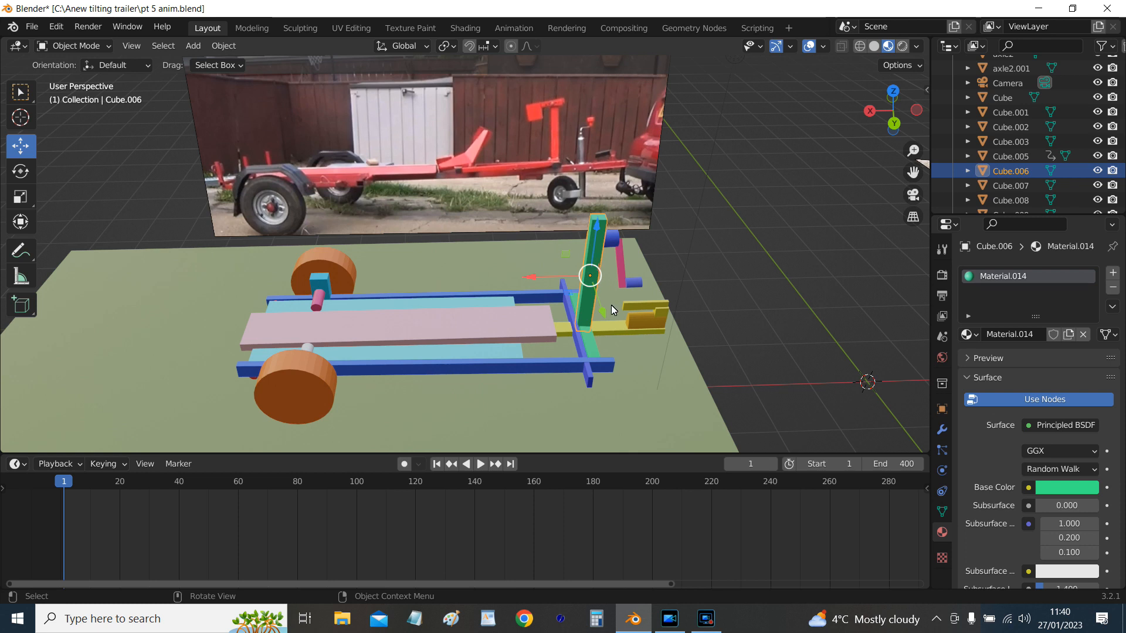
{"action": "left_click", "coordinate": [642, 351]}
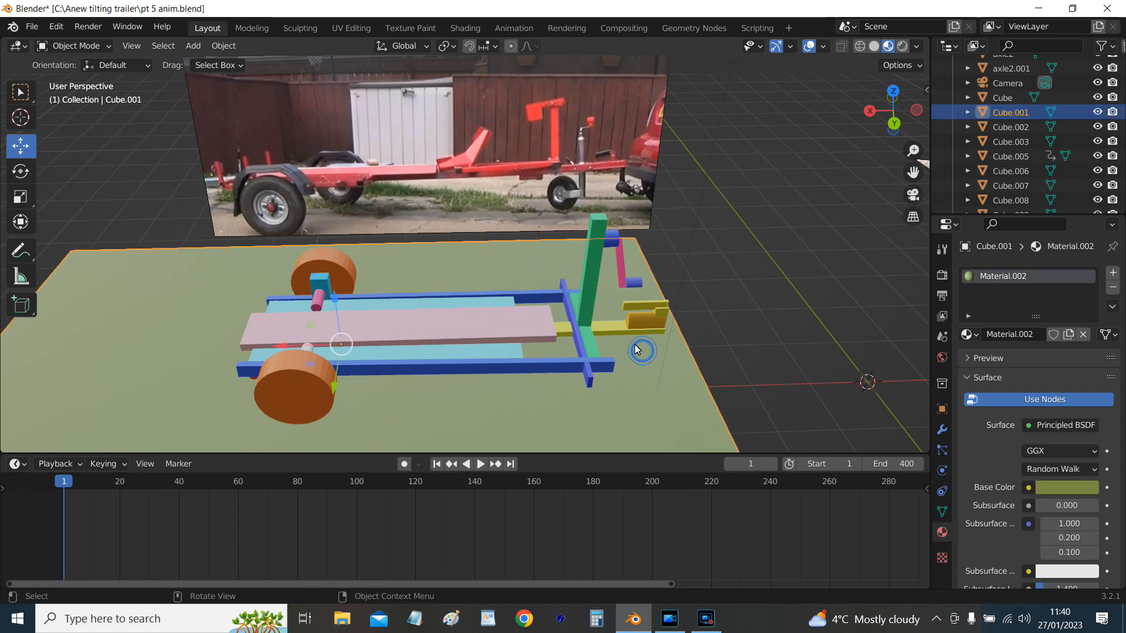
{"action": "left_click", "coordinate": [627, 277]}
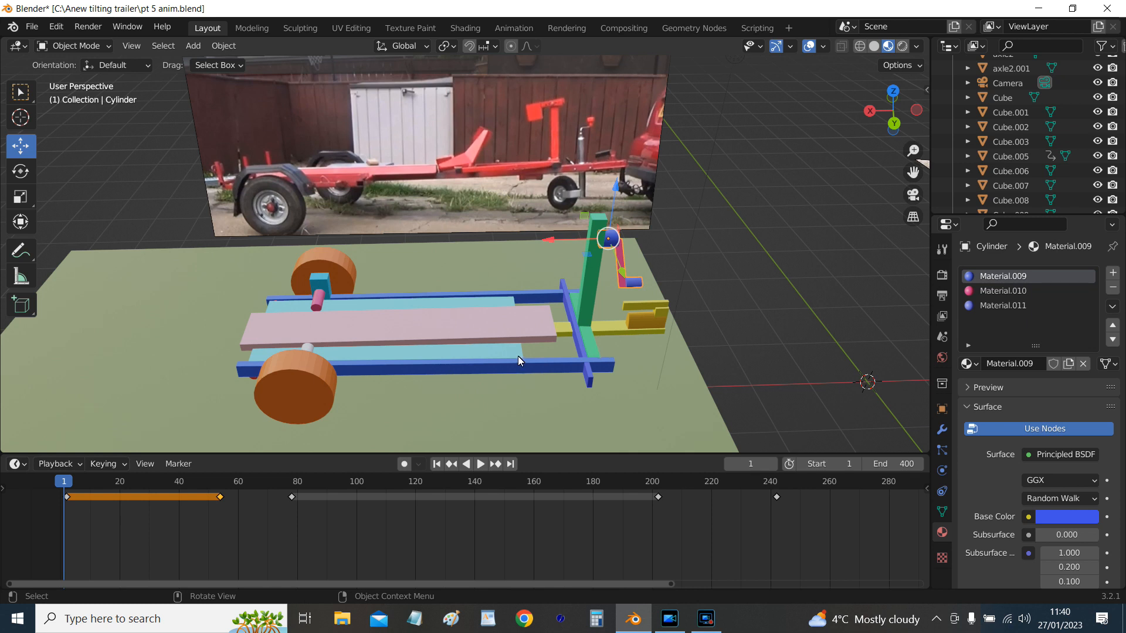
Activate the Rotate tool and inspect the orange cylinder and yellow bracket at the trailer's hitch end for keyframes.
{"action": "left_click", "coordinate": [21, 171]}
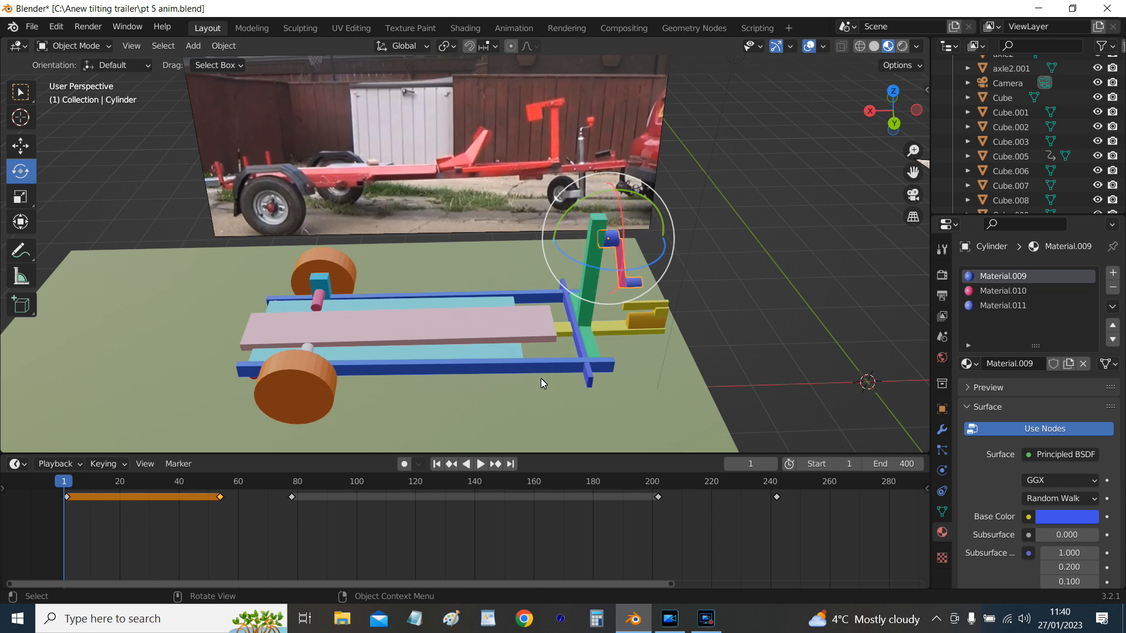
{"action": "left_click", "coordinate": [529, 408]}
{"action": "left_click", "coordinate": [639, 322]}
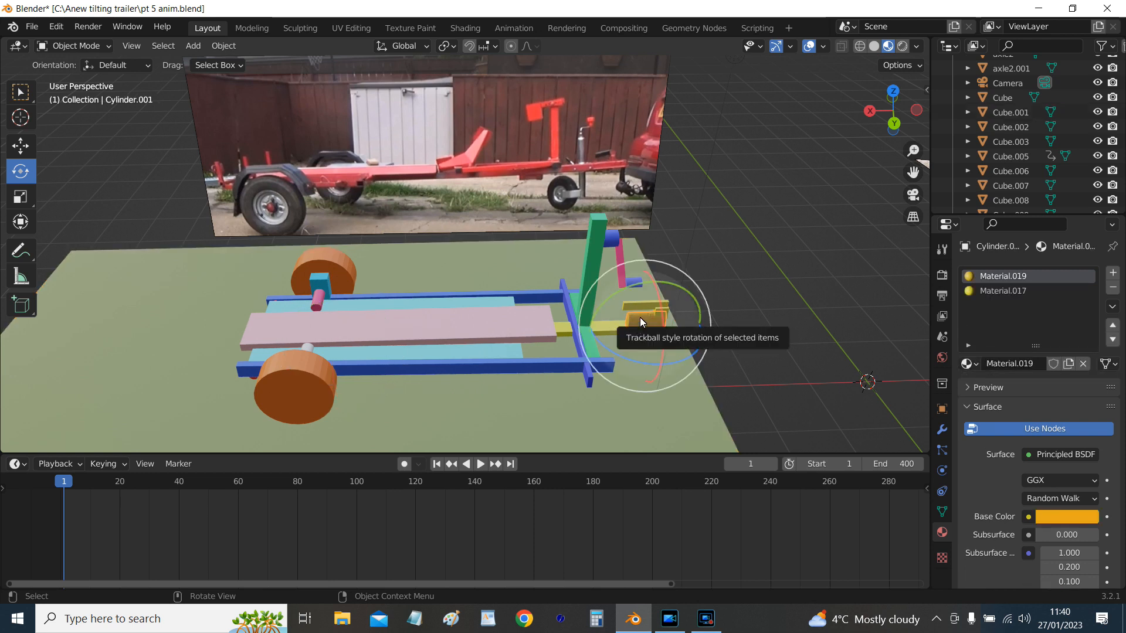
{"action": "left_click", "coordinate": [641, 304]}
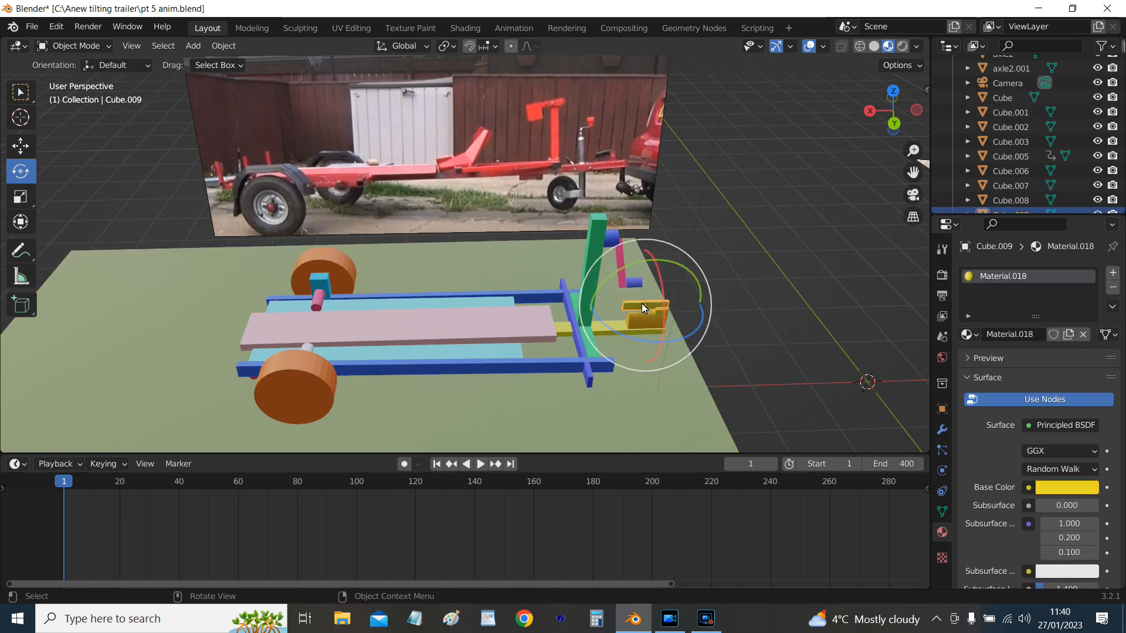
{"action": "left_click", "coordinate": [643, 319]}
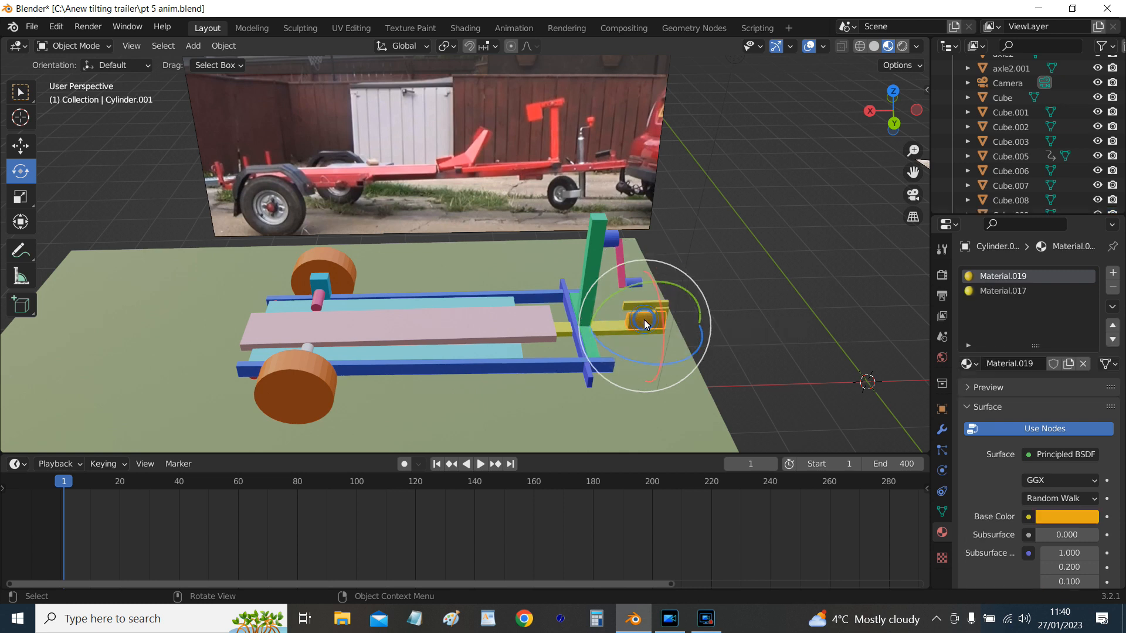
Select the pink plank's keyframe at frame 60 and check the wheel frame, green upright and small yellow hitch block for keyframes.
{"action": "left_click", "coordinate": [483, 317]}
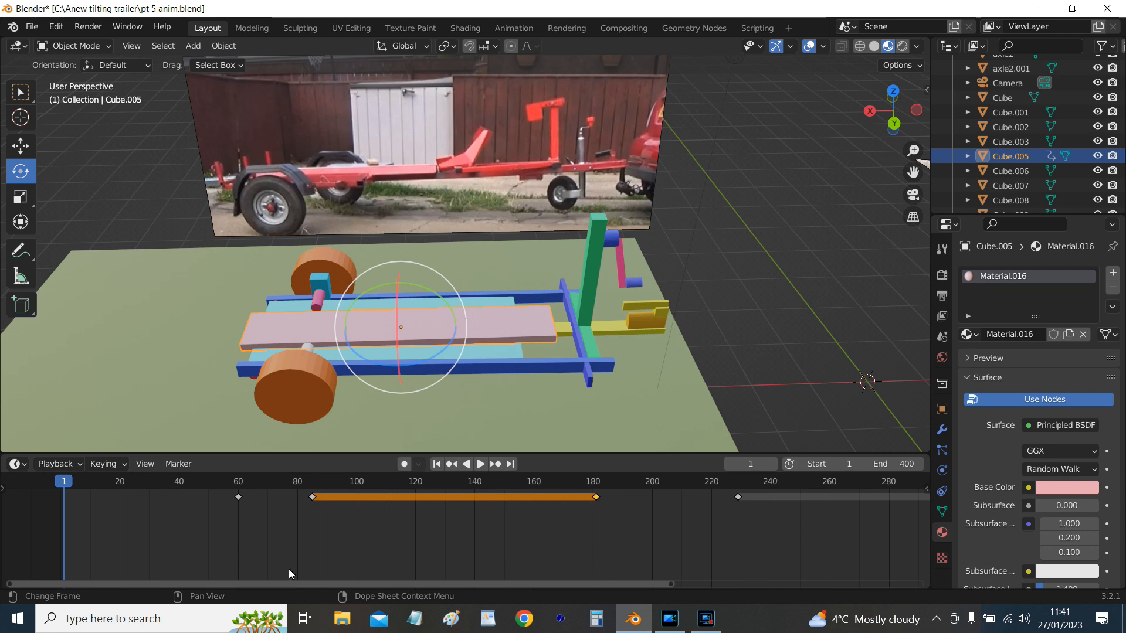
{"action": "left_click", "coordinate": [238, 497]}
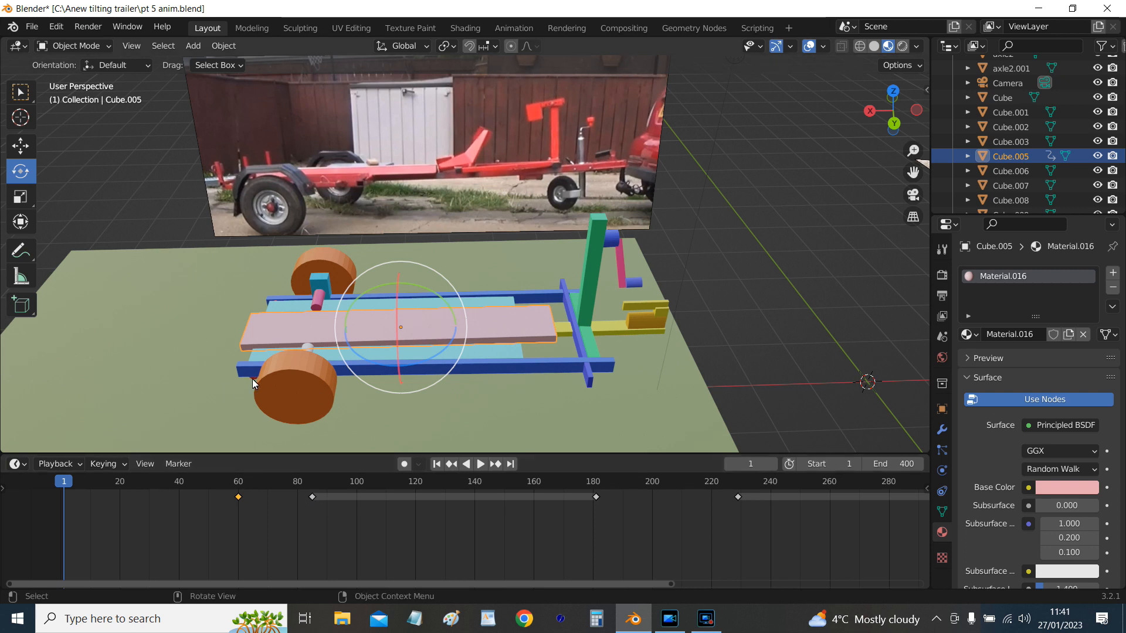
{"action": "left_click", "coordinate": [299, 401]}
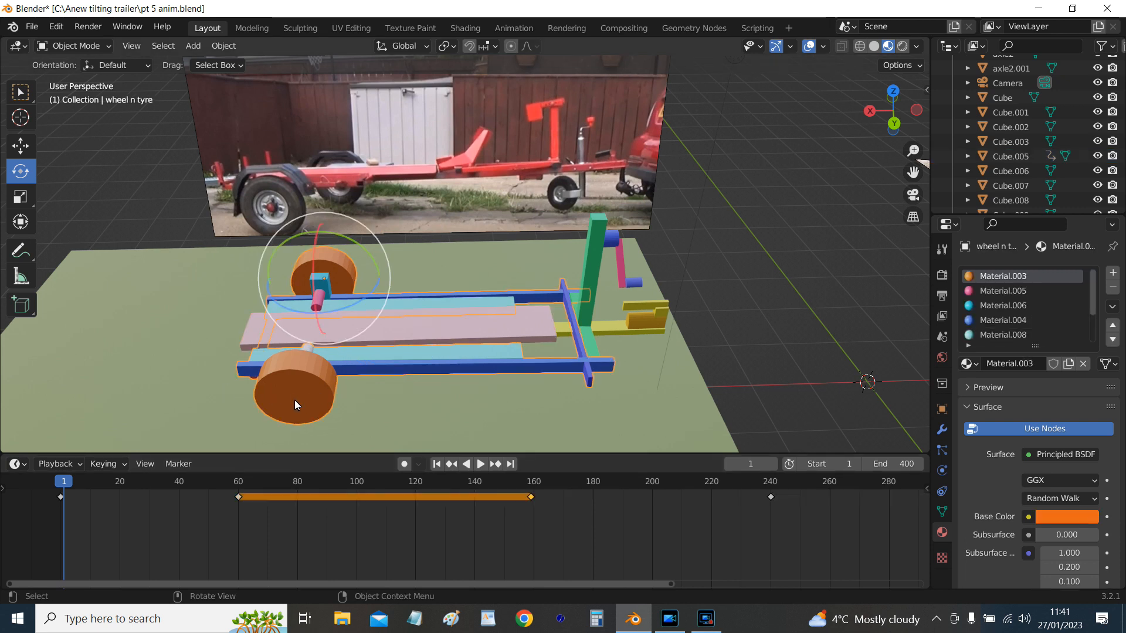
{"action": "left_click", "coordinate": [595, 265]}
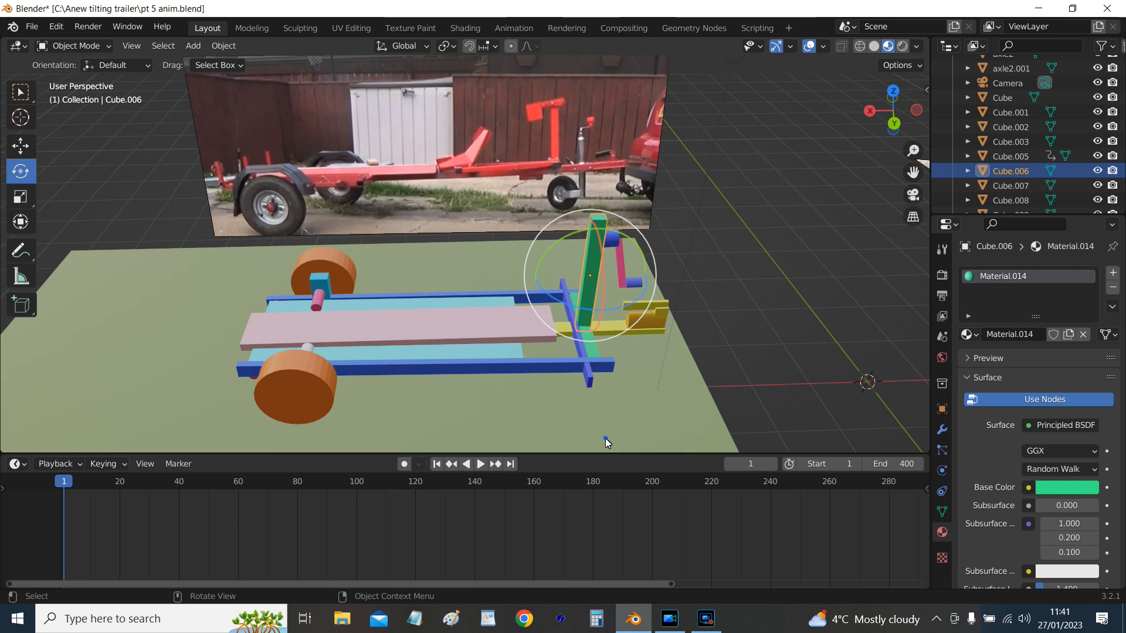
{"action": "left_click", "coordinate": [605, 438]}
{"action": "left_click", "coordinate": [657, 320]}
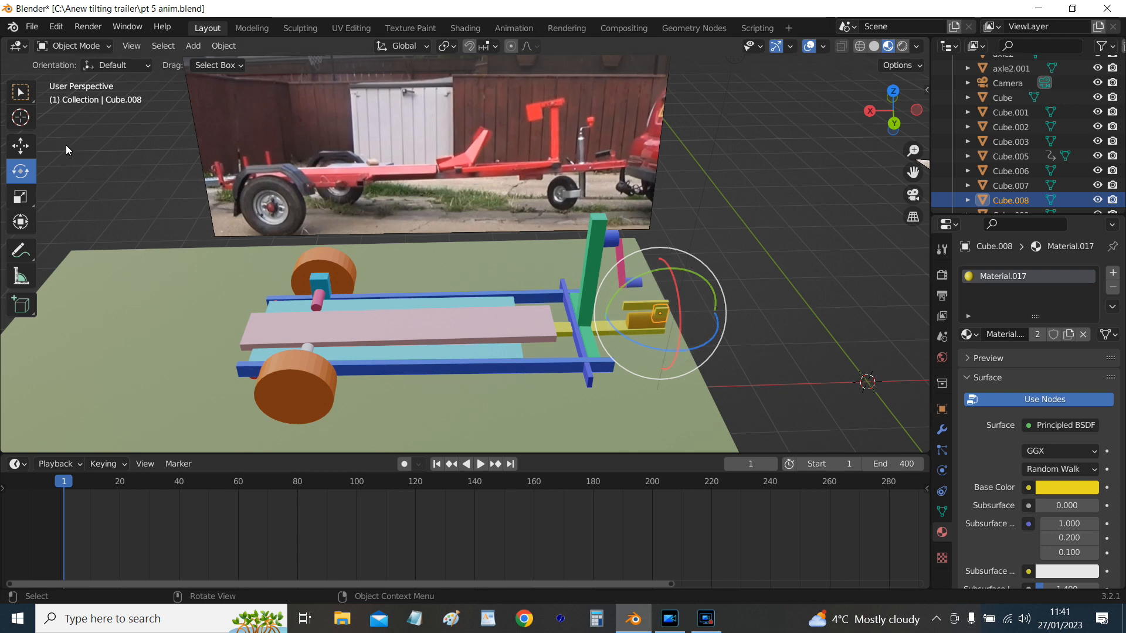
Compare the Move, Rotate and Scale tools on the small yellow hitch block, ending by selecting the ground plate.
{"action": "left_click", "coordinate": [23, 146]}
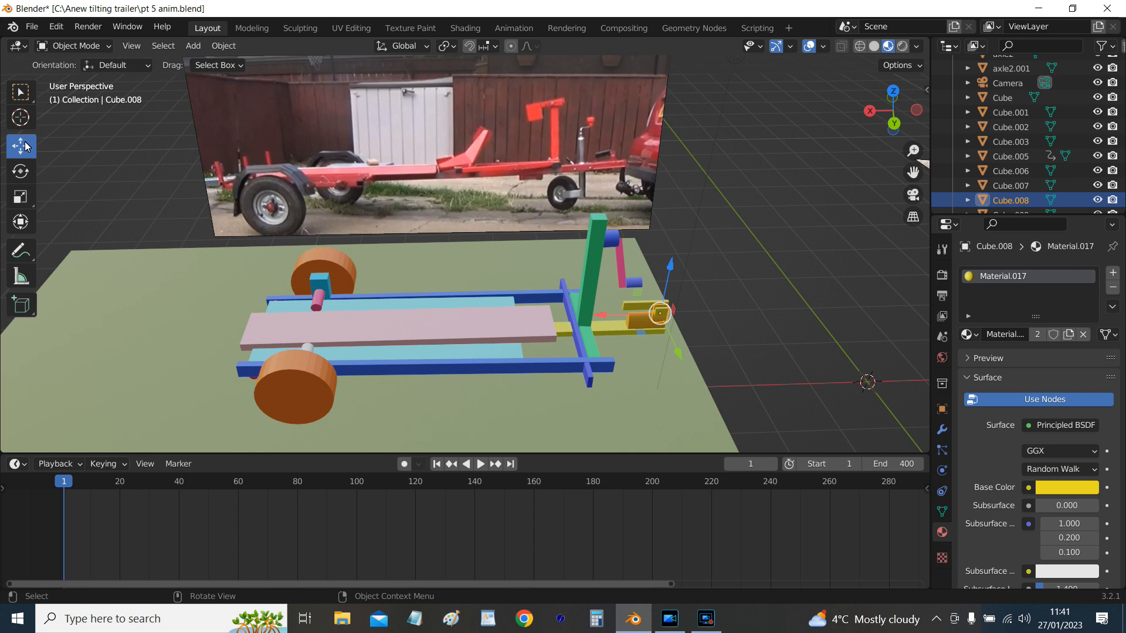
{"action": "left_click", "coordinate": [21, 172]}
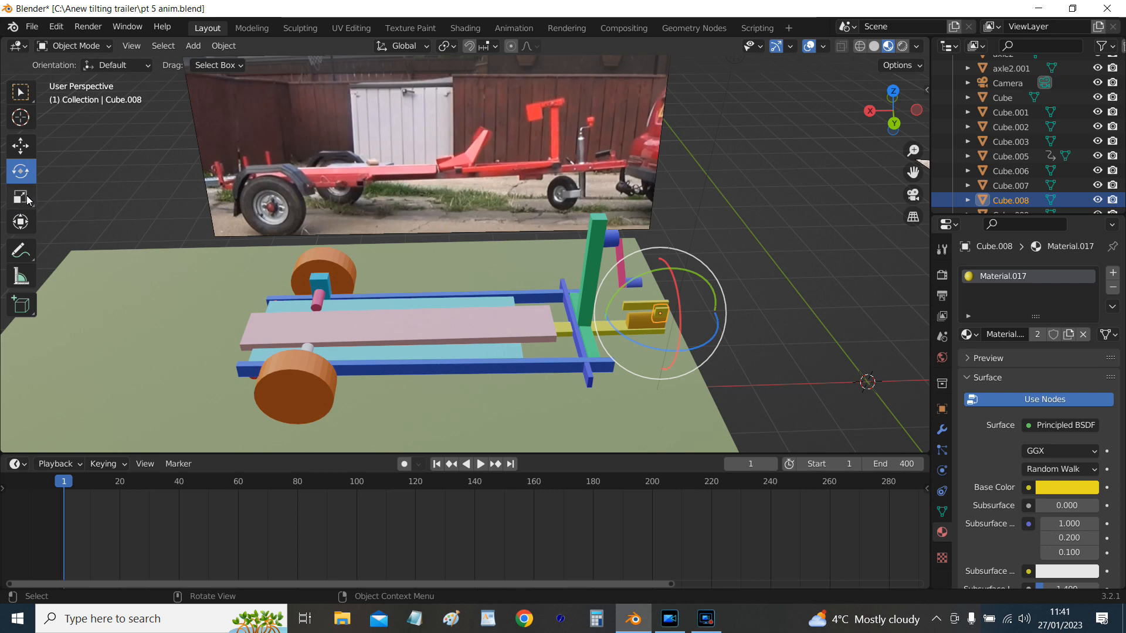
{"action": "left_click", "coordinate": [21, 197]}
{"action": "left_click", "coordinate": [106, 346]}
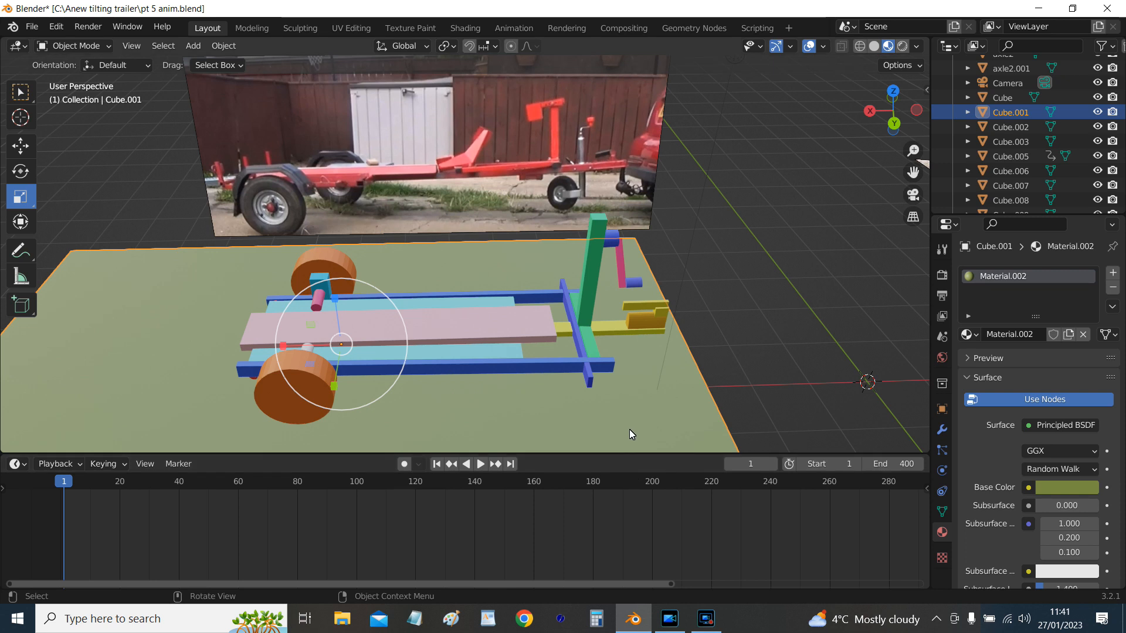
Compare the timeline of the crank handle on the upright with that of the ground plate.
{"action": "left_click", "coordinate": [618, 241]}
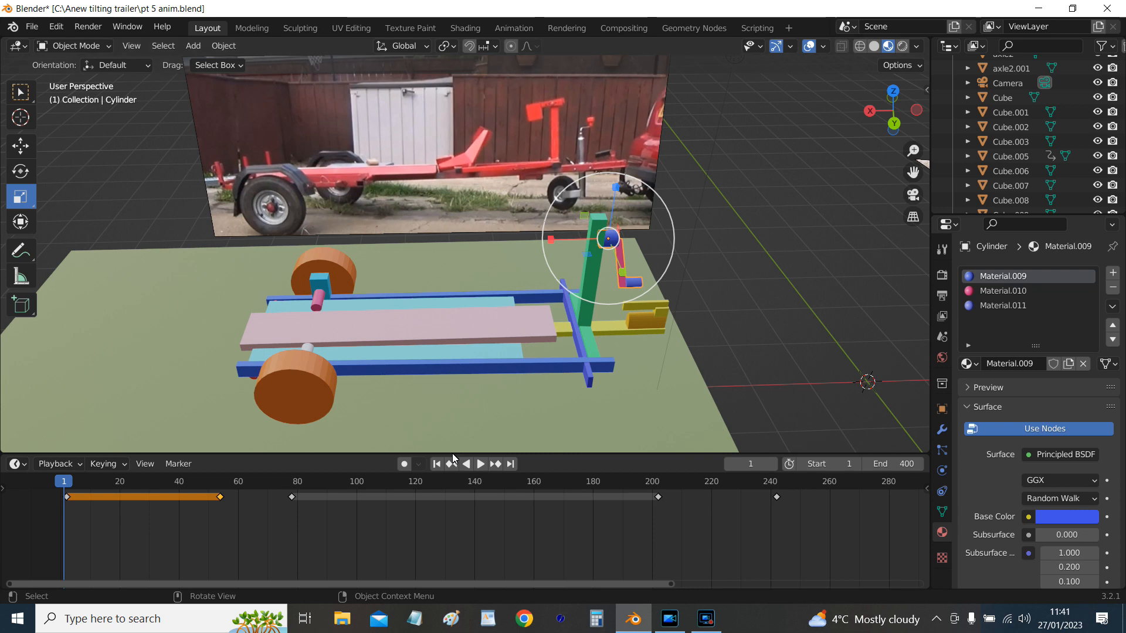
{"action": "left_click", "coordinate": [737, 259]}
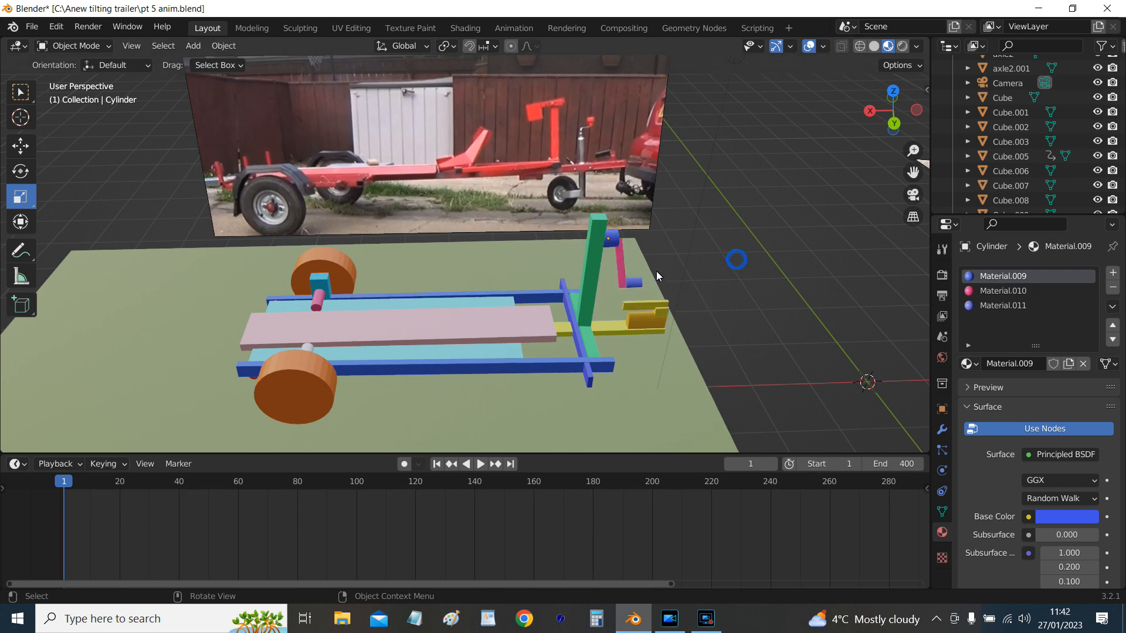
{"action": "left_click", "coordinate": [618, 260]}
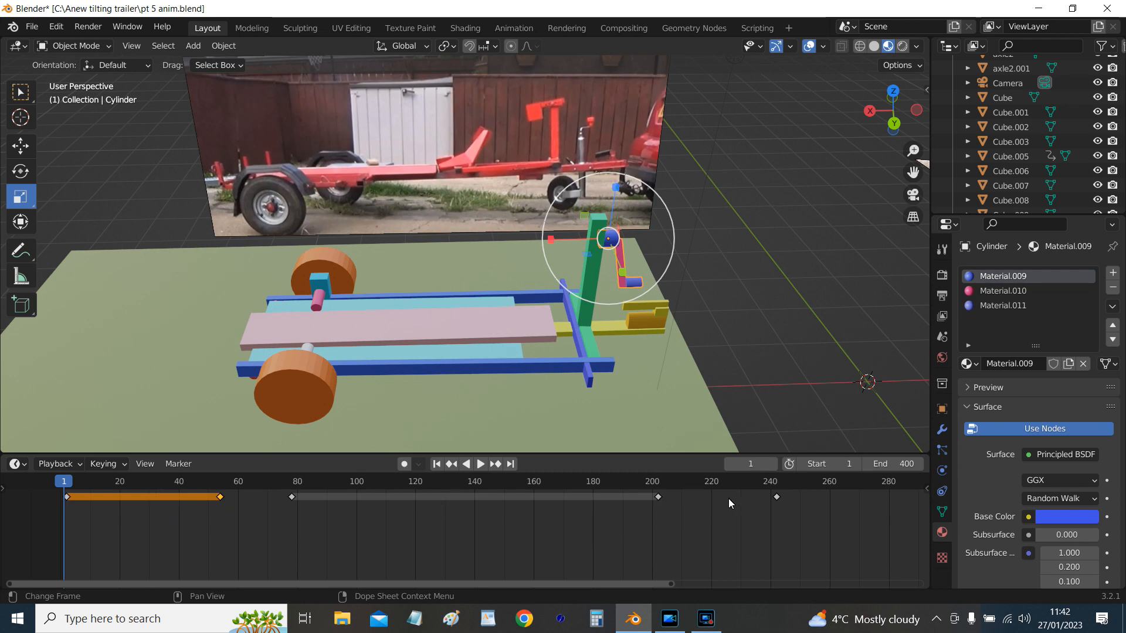
{"action": "left_click", "coordinate": [688, 408]}
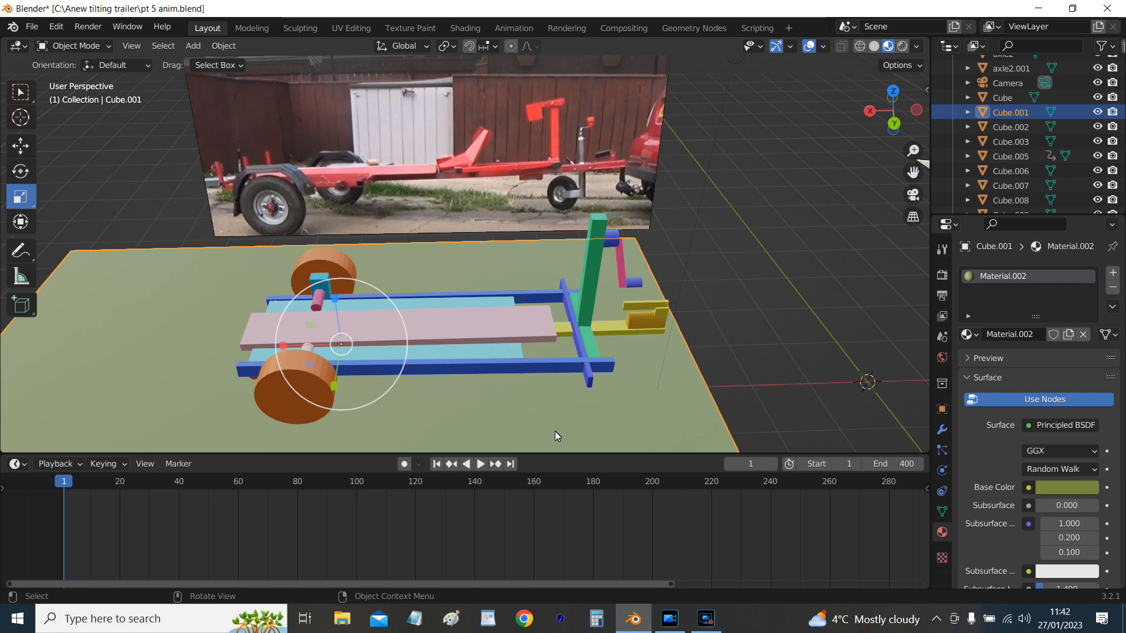
Look up the Insert Keyframe command for the ground plate without running it, and deselect everything.
{"action": "right_click", "coordinate": [659, 386]}
{"action": "mouse_move", "coordinate": [660, 386]}
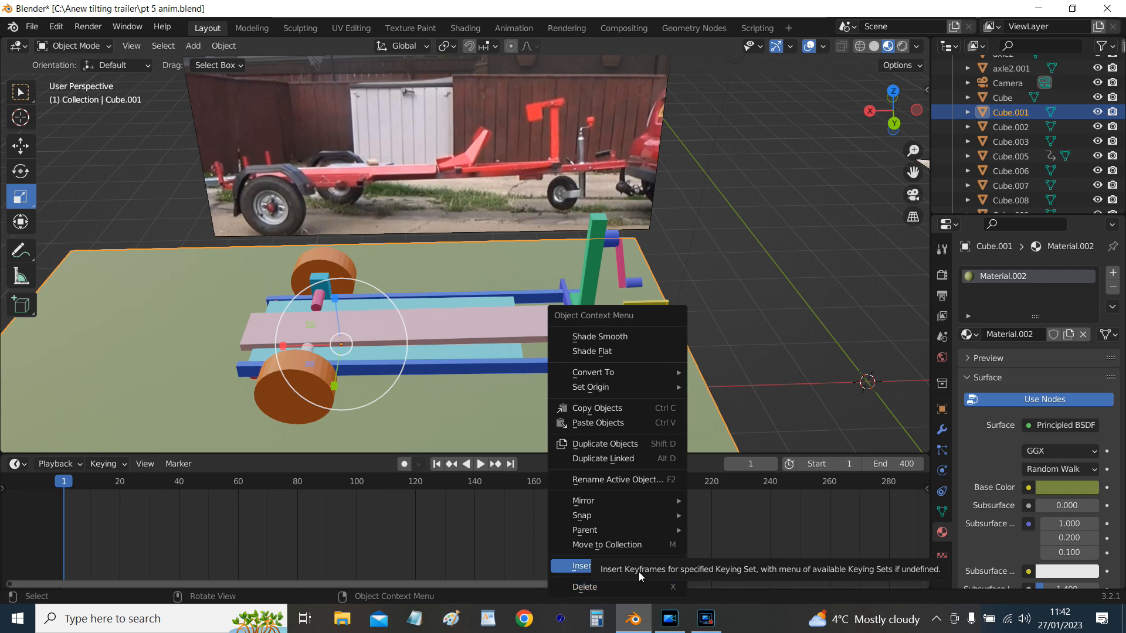
{"action": "left_click", "coordinate": [794, 400]}
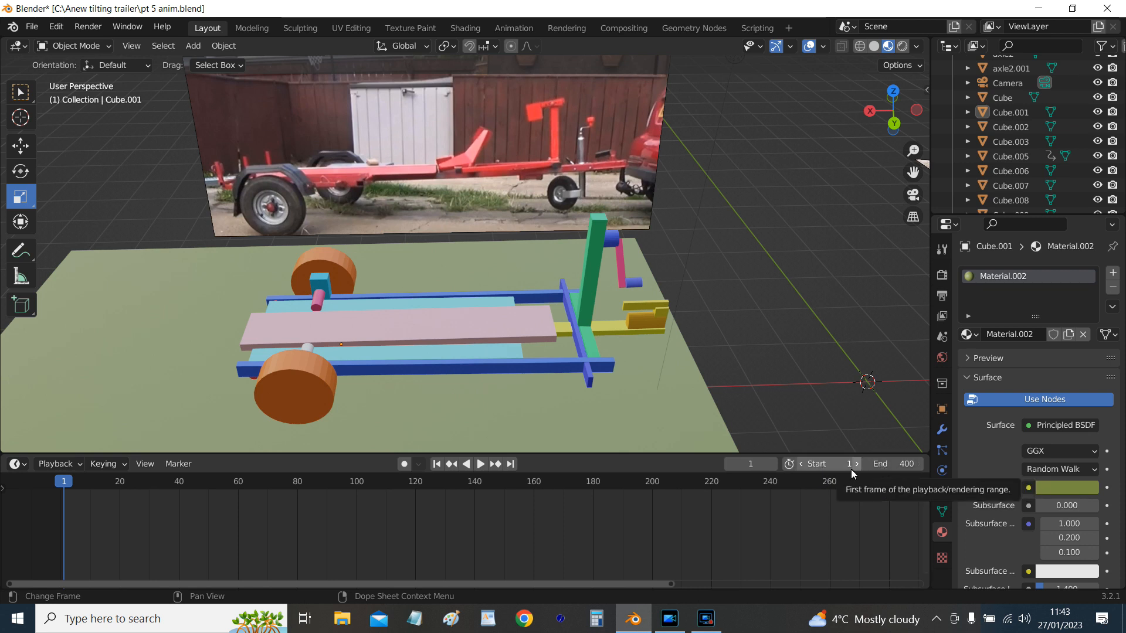
Open the timeline's end frame for editing and leave it without entering a new value.
{"action": "left_click", "coordinate": [902, 467]}
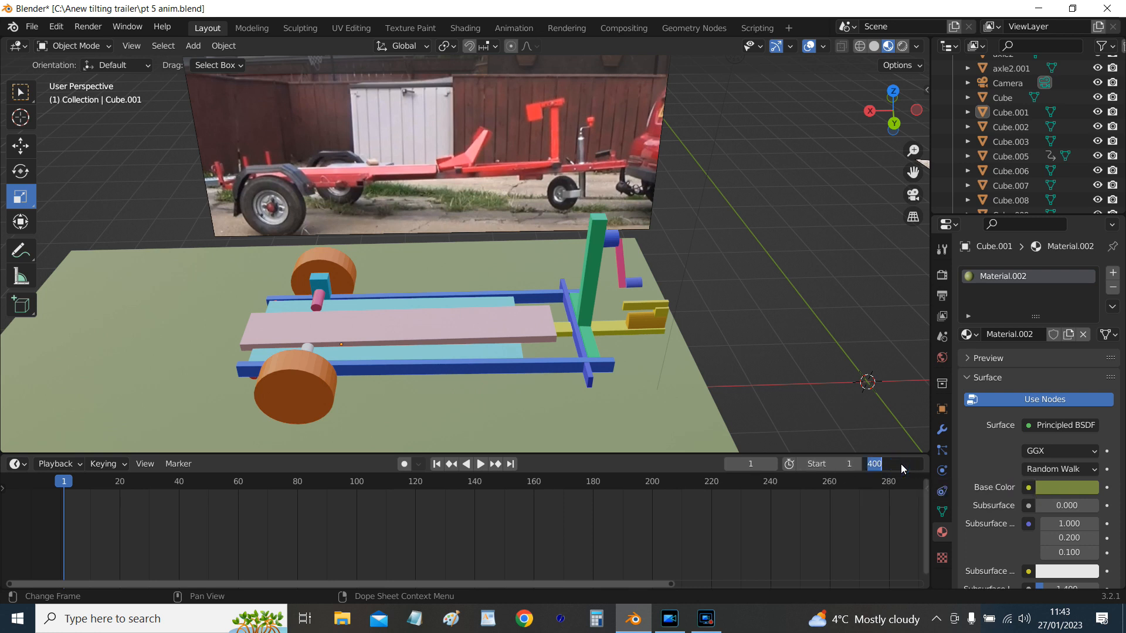
{"action": "left_click", "coordinate": [896, 431]}
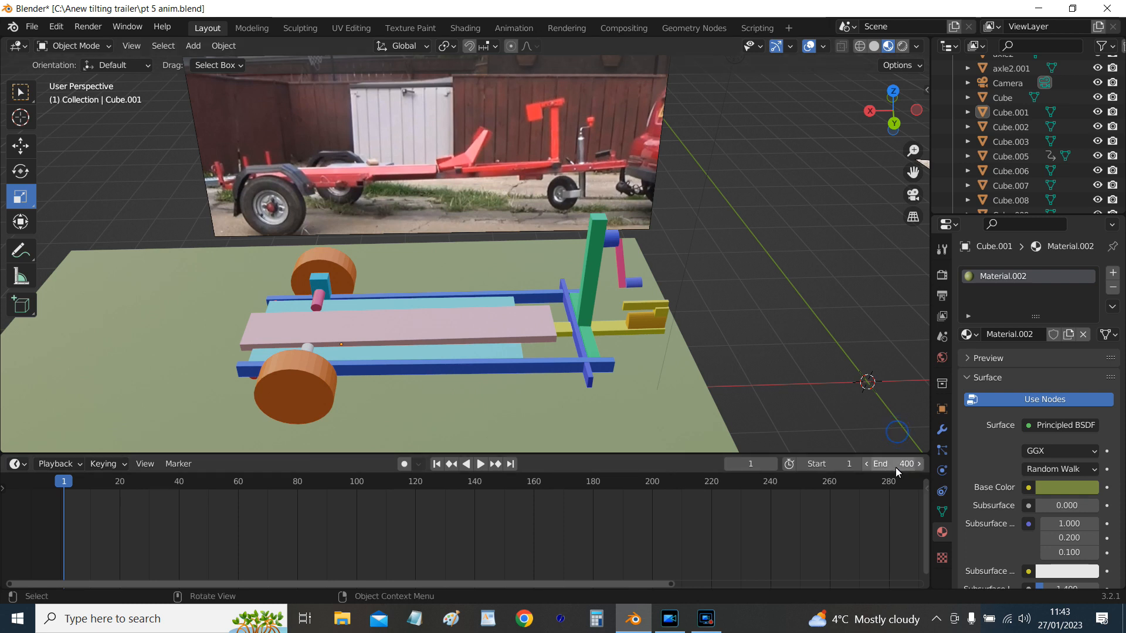
{"action": "left_click", "coordinate": [898, 441]}
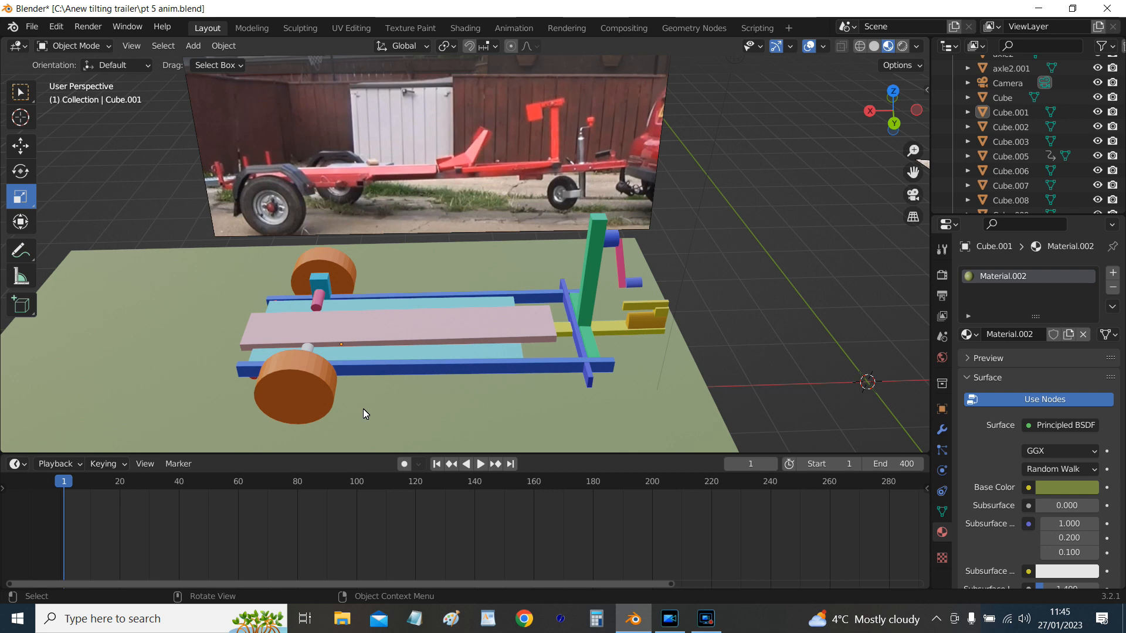
Rotate the wheel and blue frame assembly about its axle so the frame's hitch end tilts upward, and deselect everything.
{"action": "left_click", "coordinate": [283, 399]}
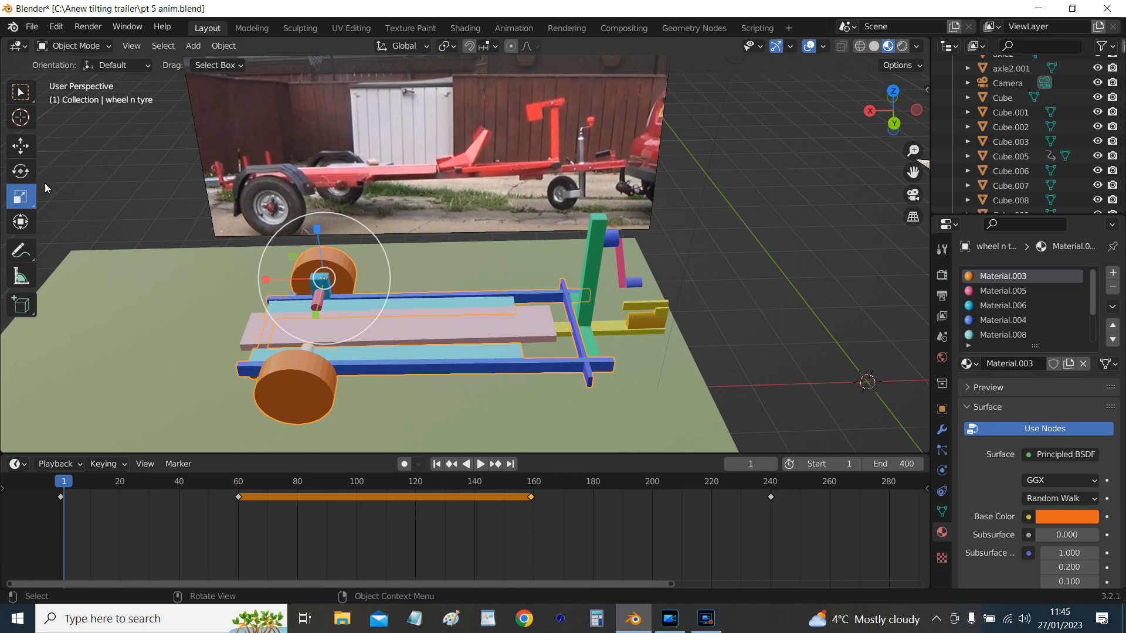
{"action": "left_click", "coordinate": [22, 177]}
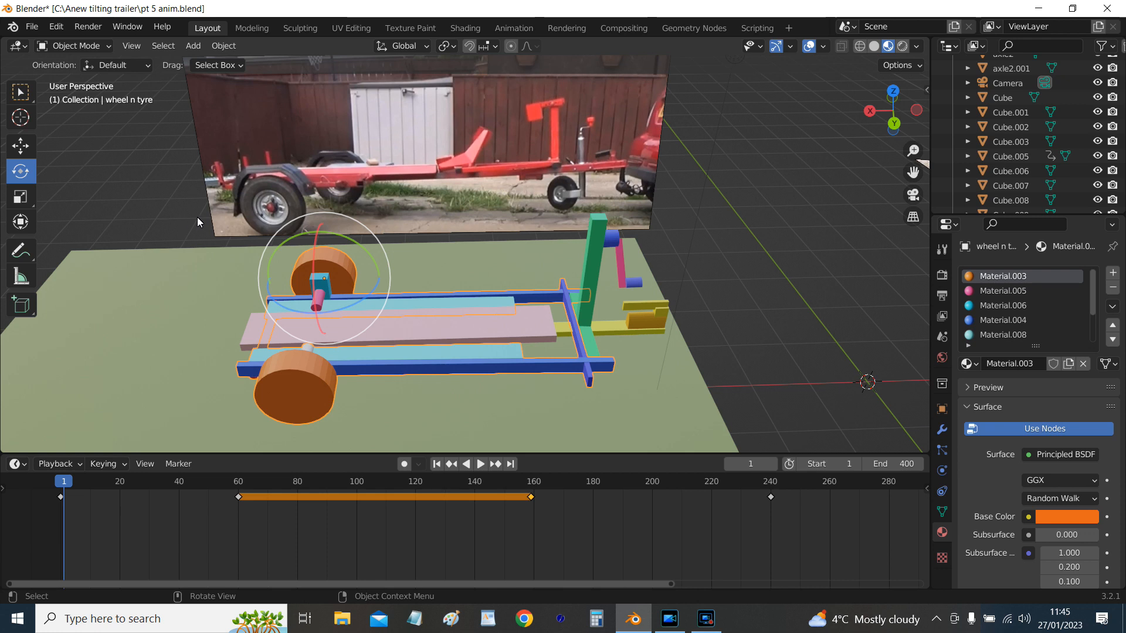
{"action": "left_click_drag", "start_coordinate": [287, 237], "coordinate": [273, 251]}
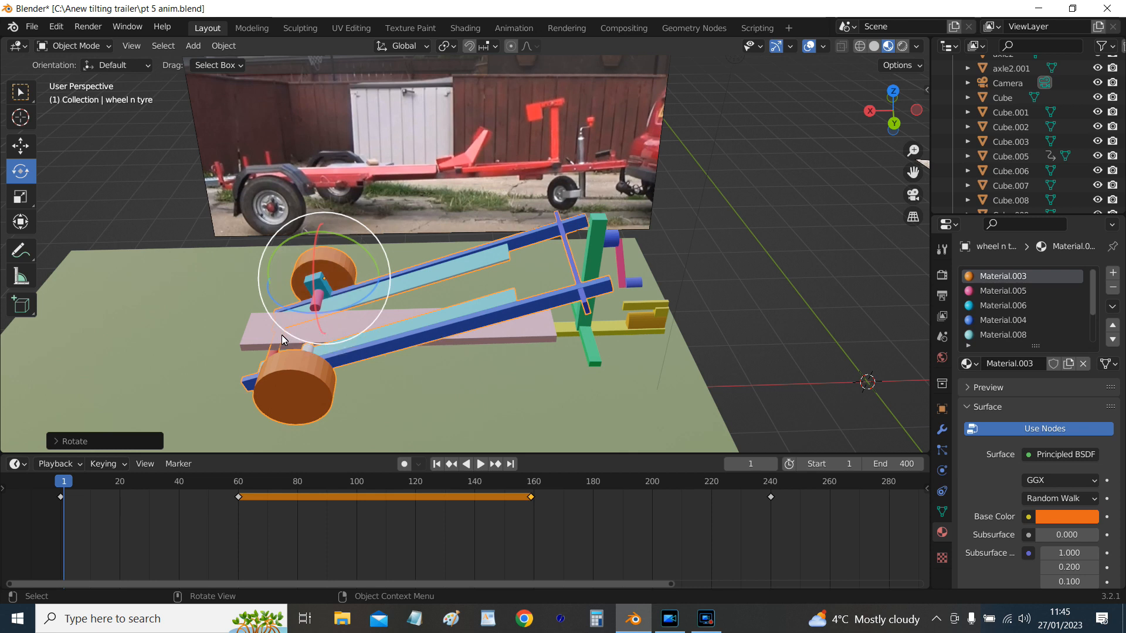
{"action": "left_click", "coordinate": [260, 329]}
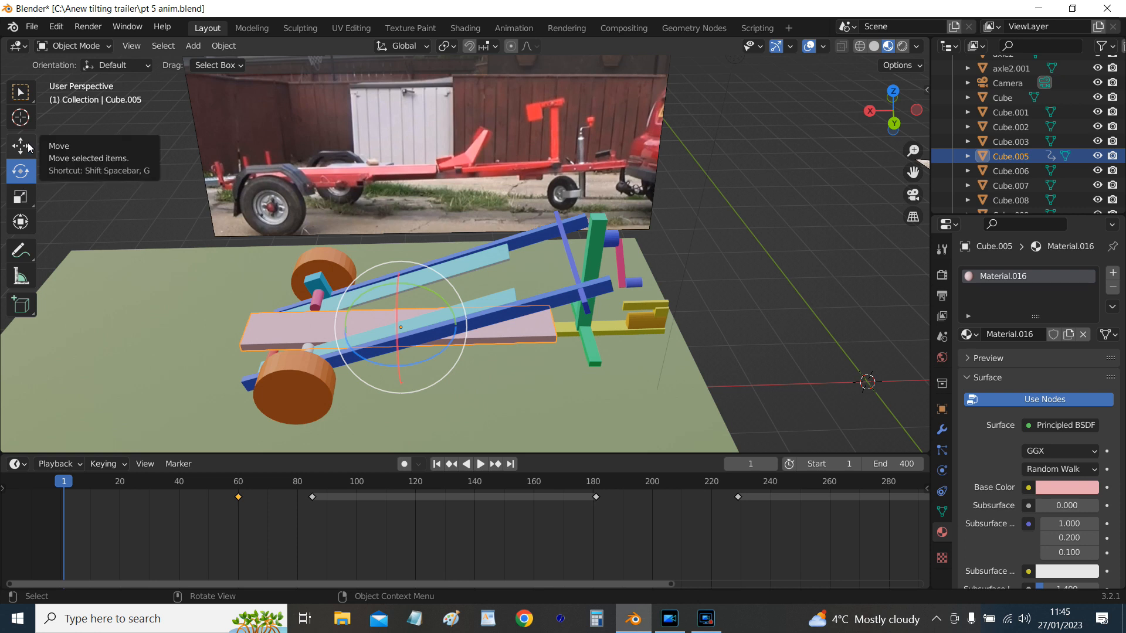
{"action": "left_click", "coordinate": [167, 348]}
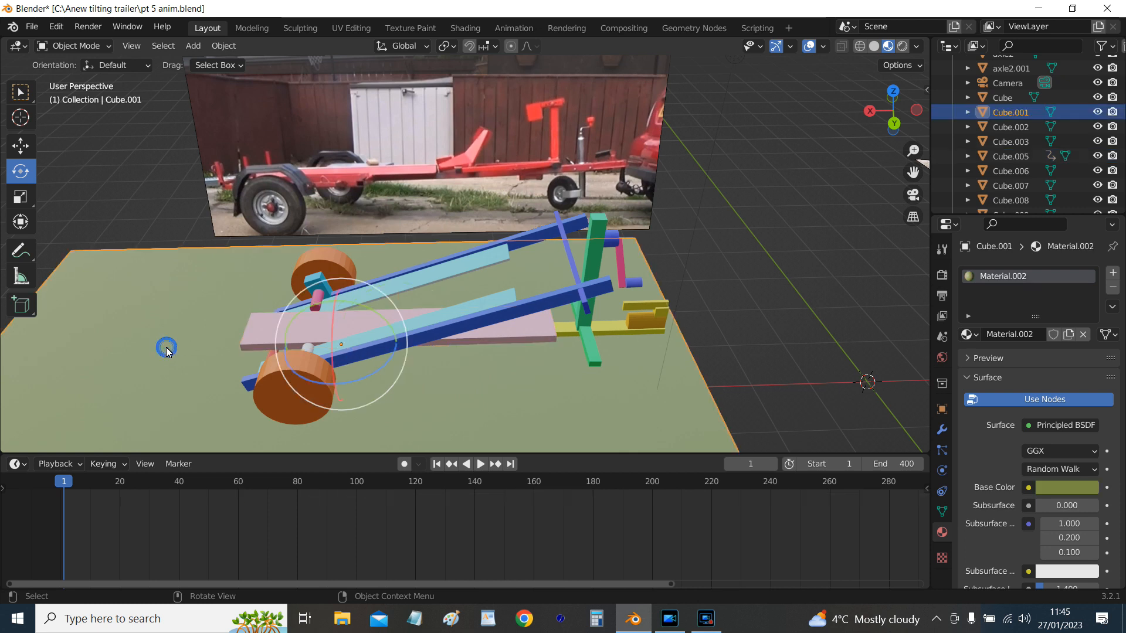
{"action": "left_click", "coordinate": [103, 211]}
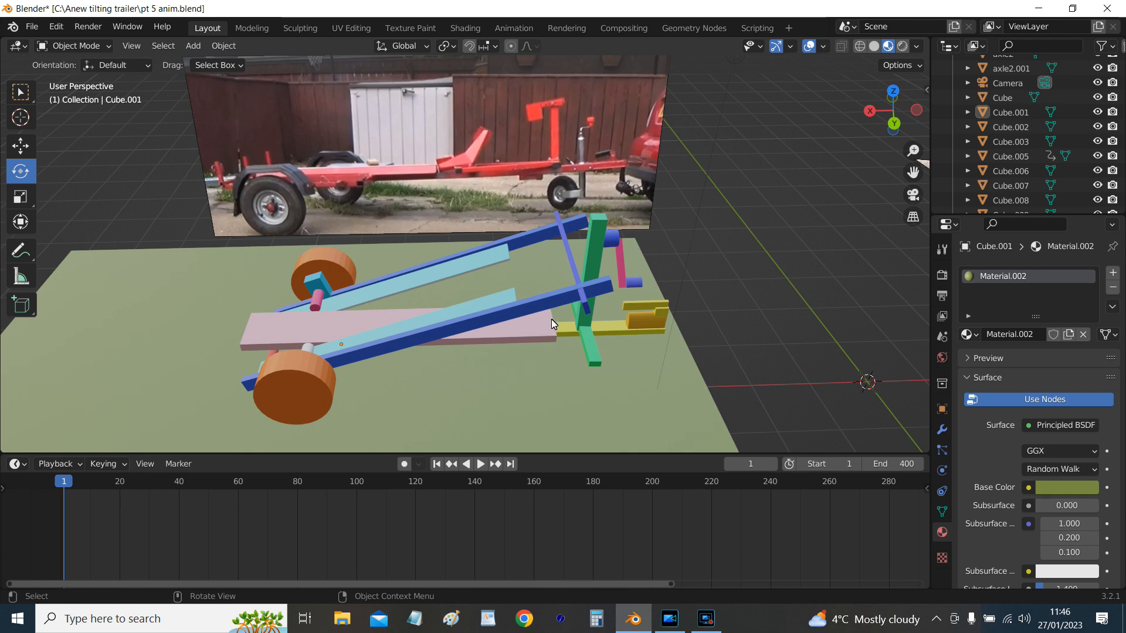
Play the trailer animation from the first frame and examine the frame's tilting motion from the side and the hitch end.
{"action": "left_click", "coordinate": [436, 465]}
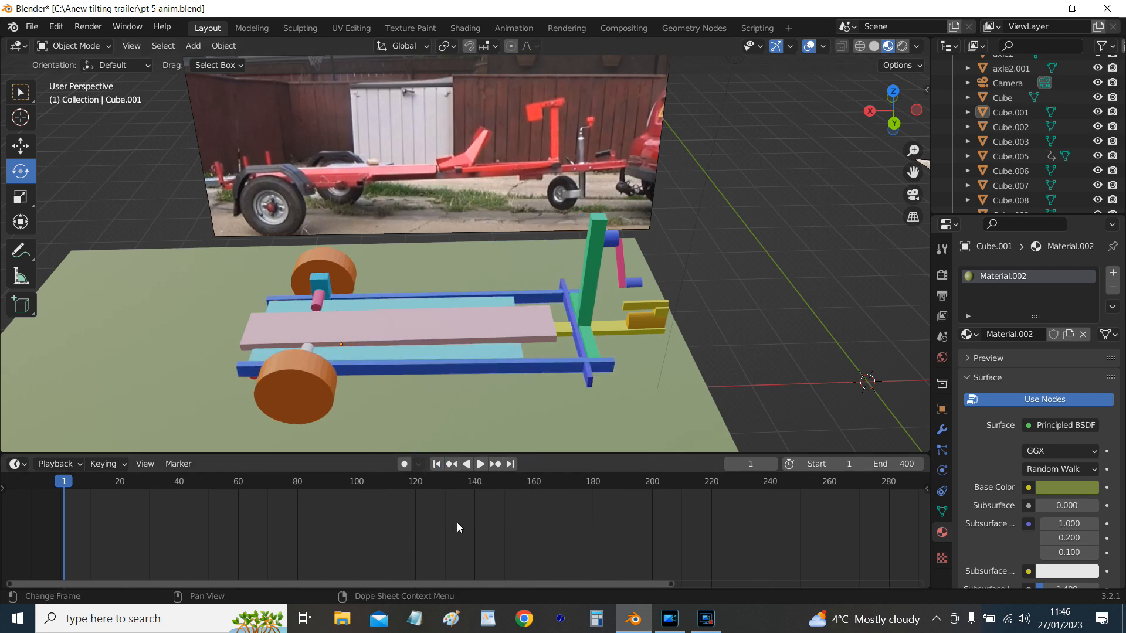
{"action": "left_click", "coordinate": [480, 463]}
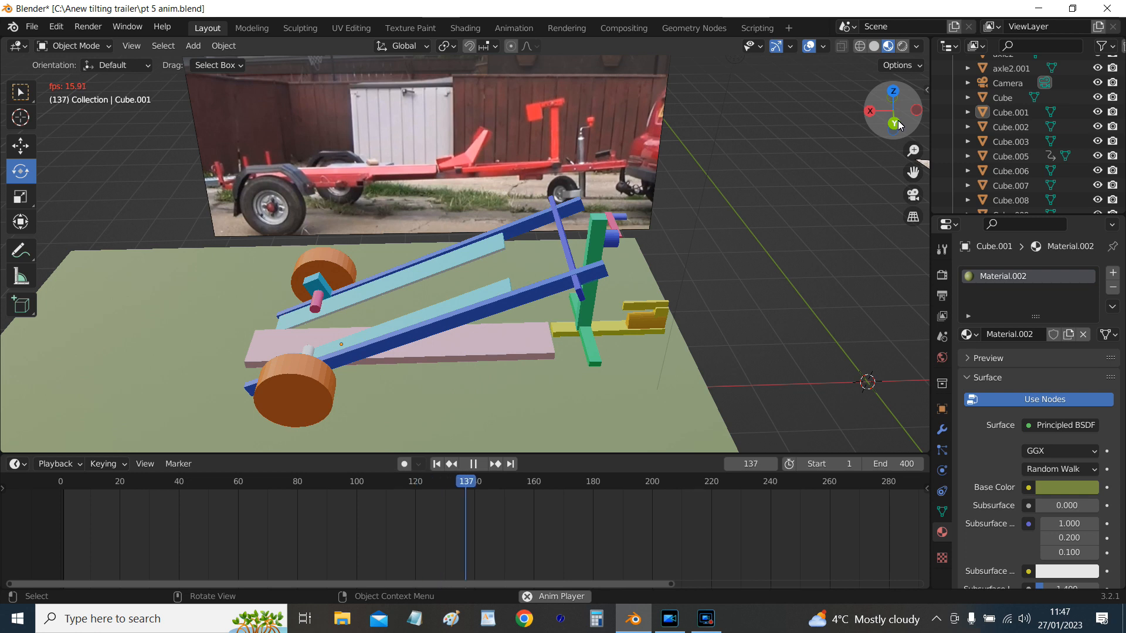
{"action": "left_click_drag", "start_coordinate": [897, 129], "coordinate": [808, 72]}
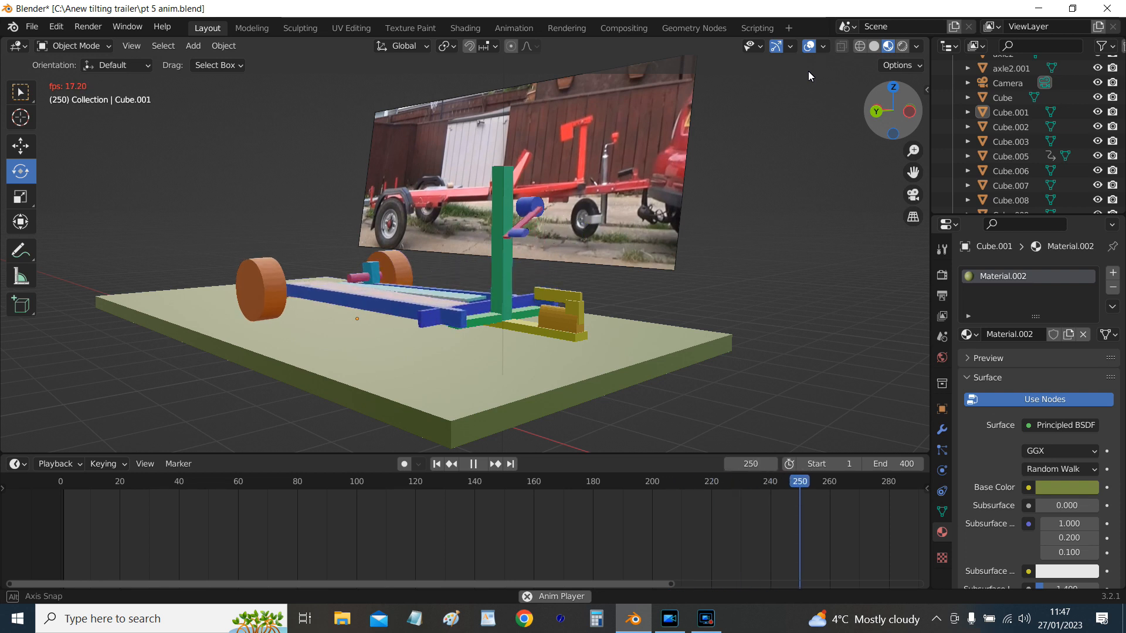
{"action": "middle_click_drag", "start_coordinate": [808, 71], "coordinate": [733, 83]}
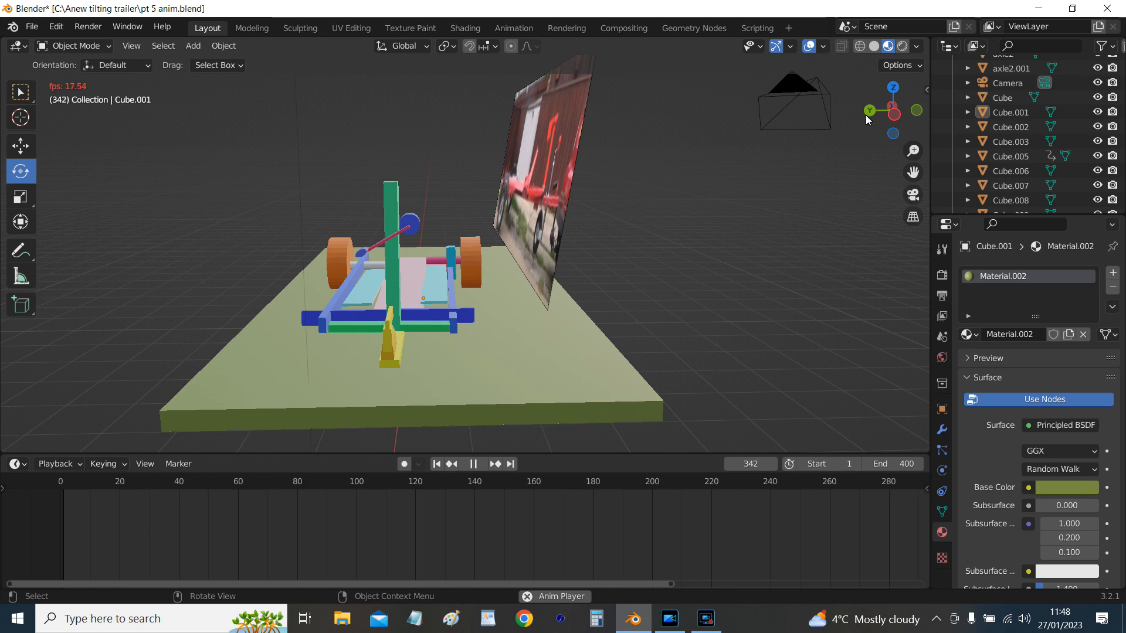
Examine the running animation from above and from the wheel end, stop playback and return to frame 1.
{"action": "left_click_drag", "start_coordinate": [872, 115], "coordinate": [35, 148]}
{"action": "middle_click_drag", "start_coordinate": [81, 146], "coordinate": [121, 255]}
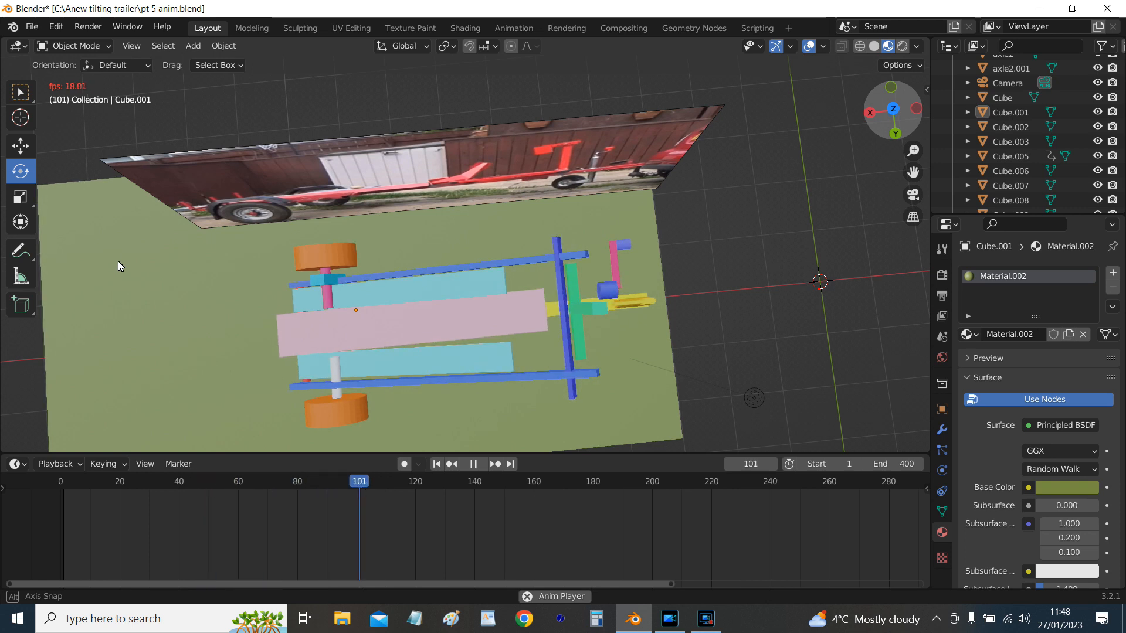
{"action": "middle_click_drag", "start_coordinate": [118, 262], "coordinate": [115, 269]}
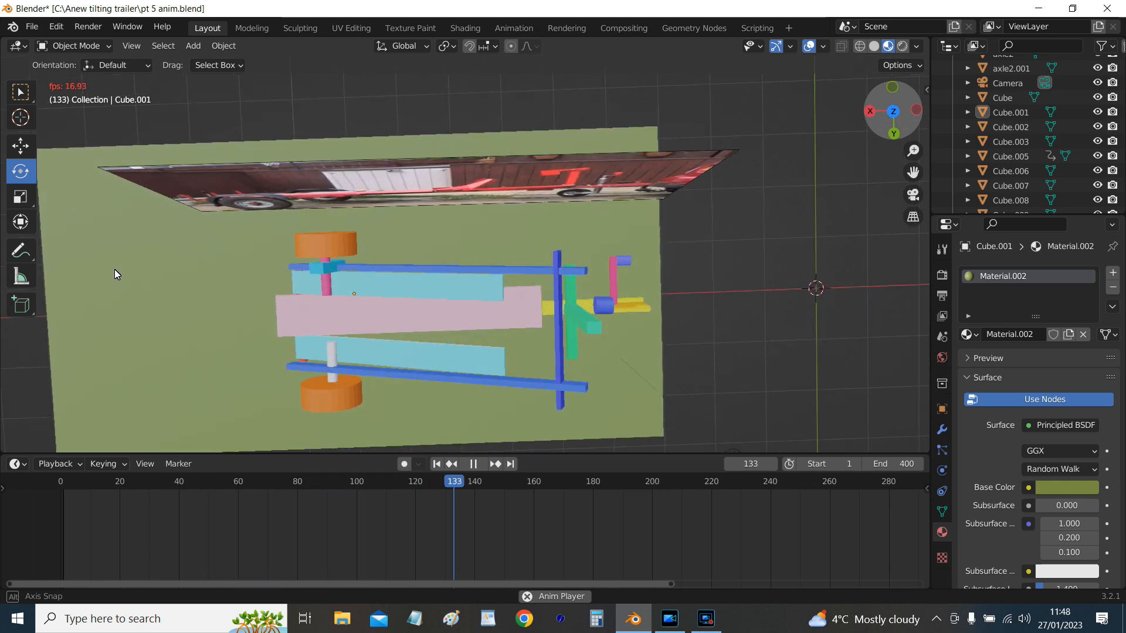
{"action": "middle_click_drag", "start_coordinate": [115, 270], "coordinate": [266, 90]}
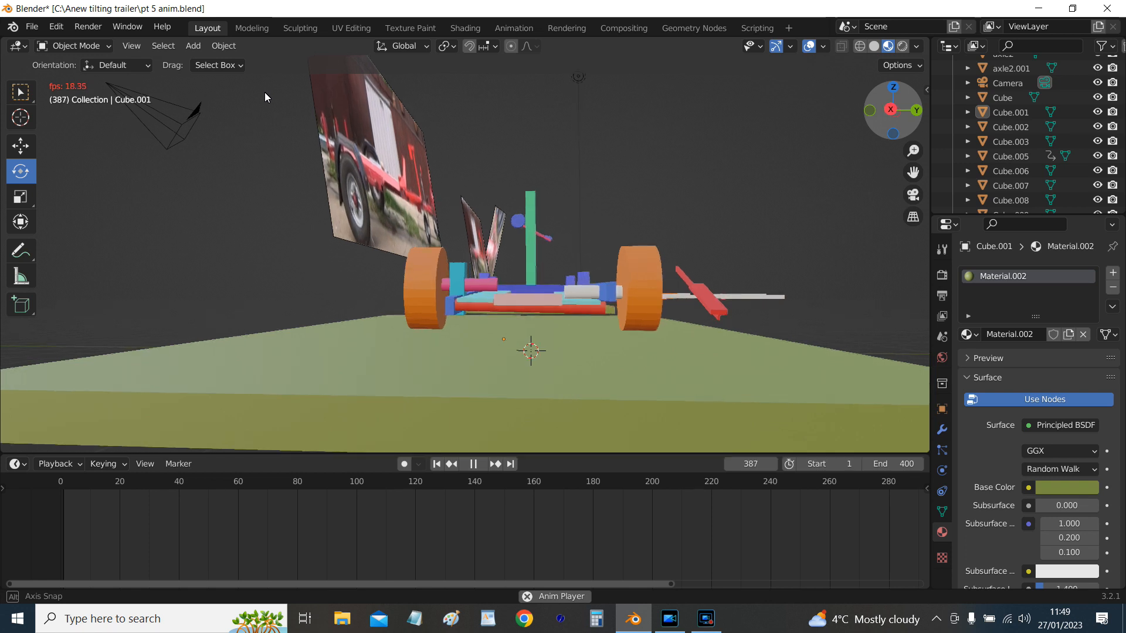
{"action": "middle_click_drag", "start_coordinate": [262, 93], "coordinate": [103, 129]}
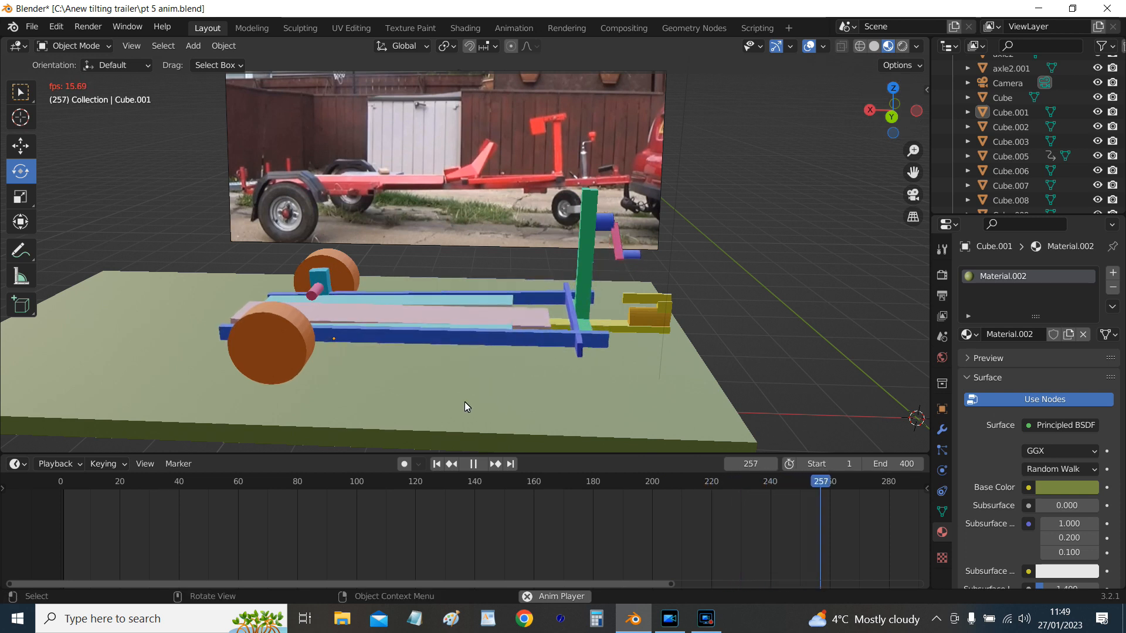
{"action": "left_click", "coordinate": [472, 464]}
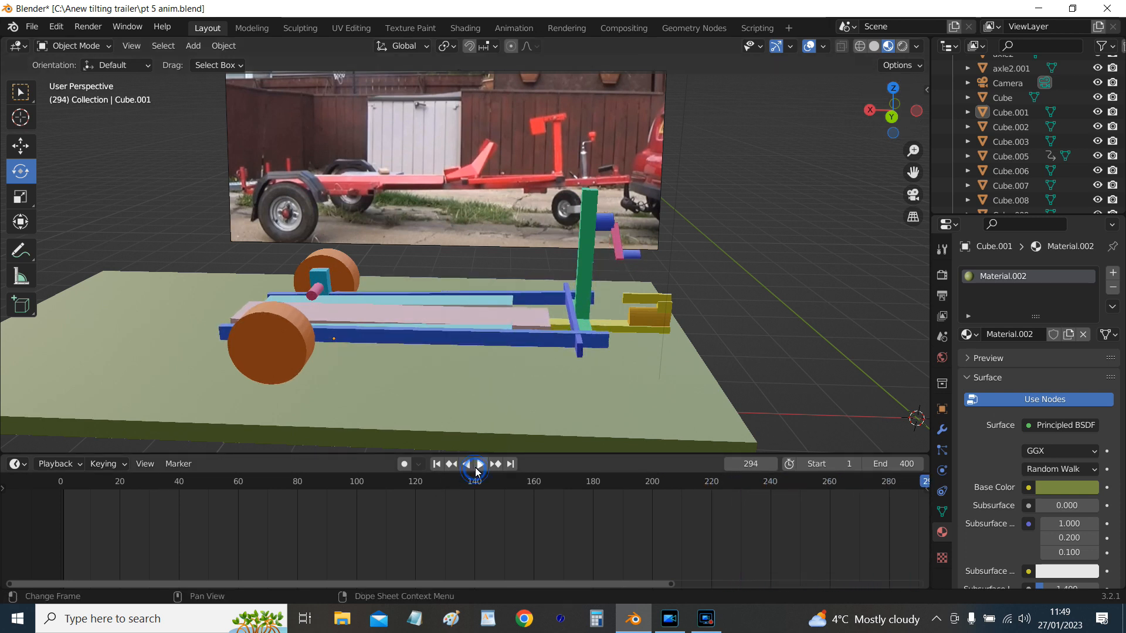
{"action": "left_click", "coordinate": [436, 463]}
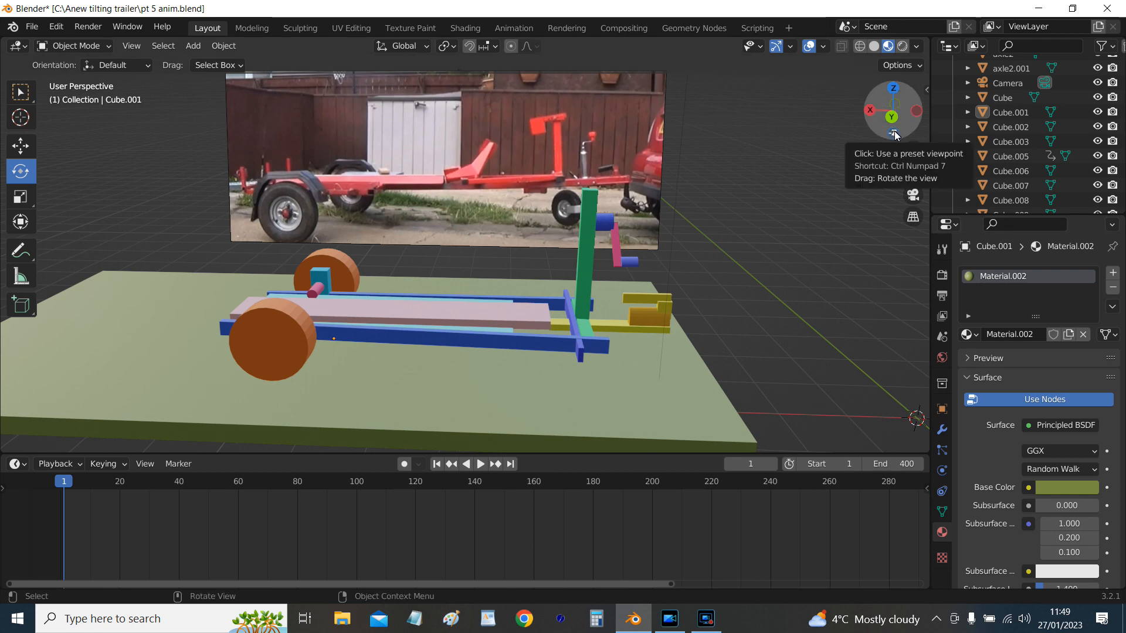
Replay the trailer animation from a raised side view, stop it and set the current frame to 0.
{"action": "left_click_drag", "start_coordinate": [894, 135], "coordinate": [911, 150]}
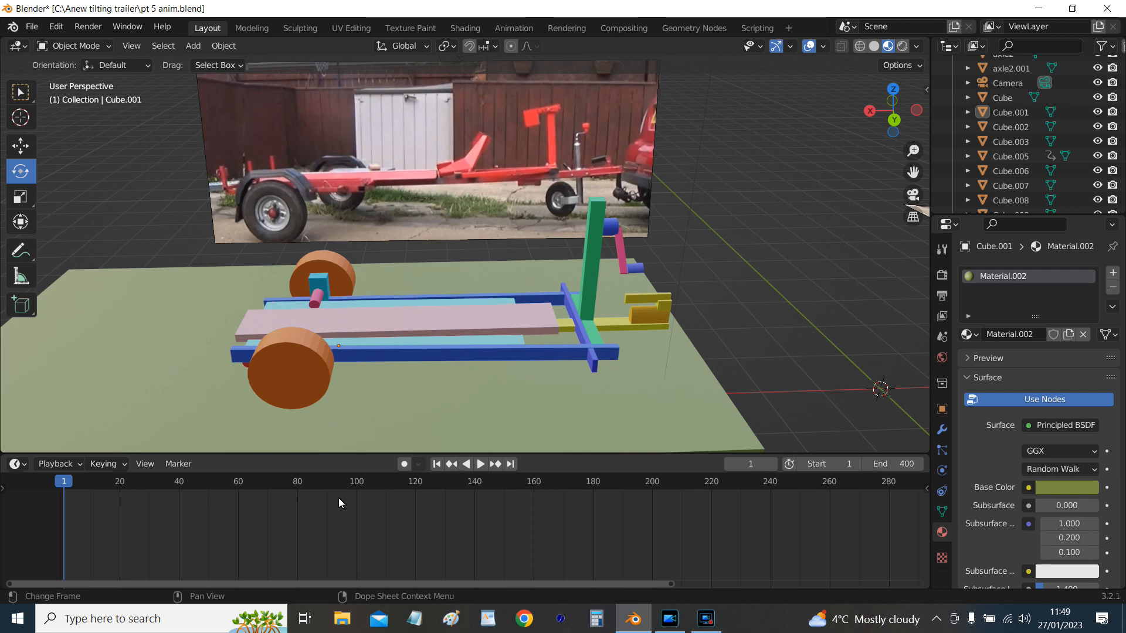
{"action": "key", "text": "space"}
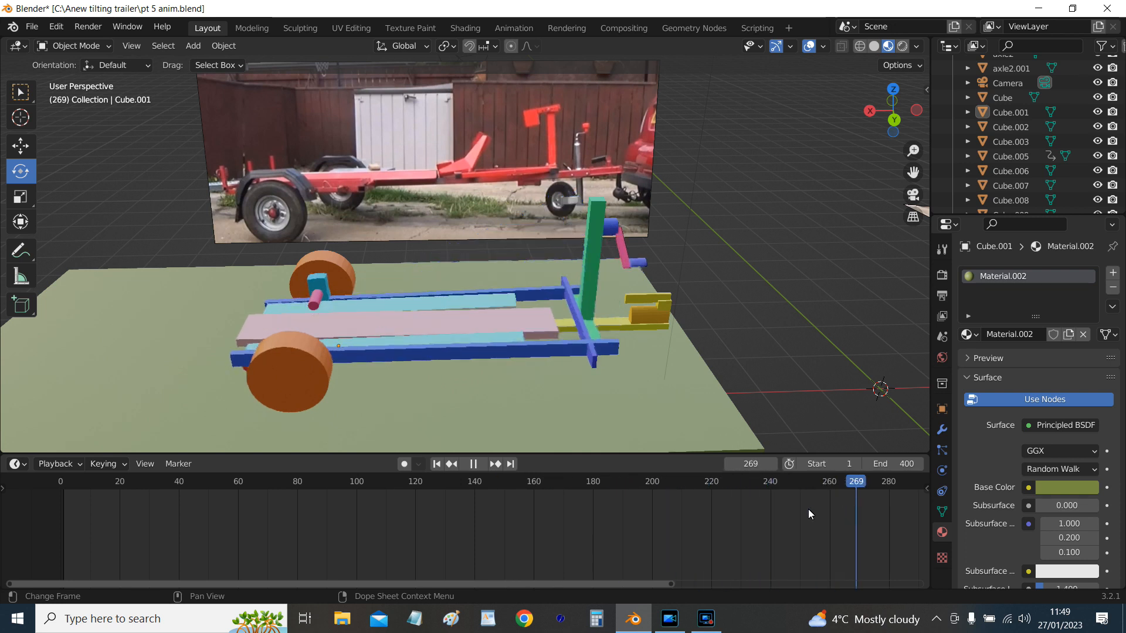
{"action": "left_click", "coordinate": [666, 522]}
{"action": "left_click_drag", "start_coordinate": [350, 507], "coordinate": [30, 514]}
{"action": "key", "text": "space"}
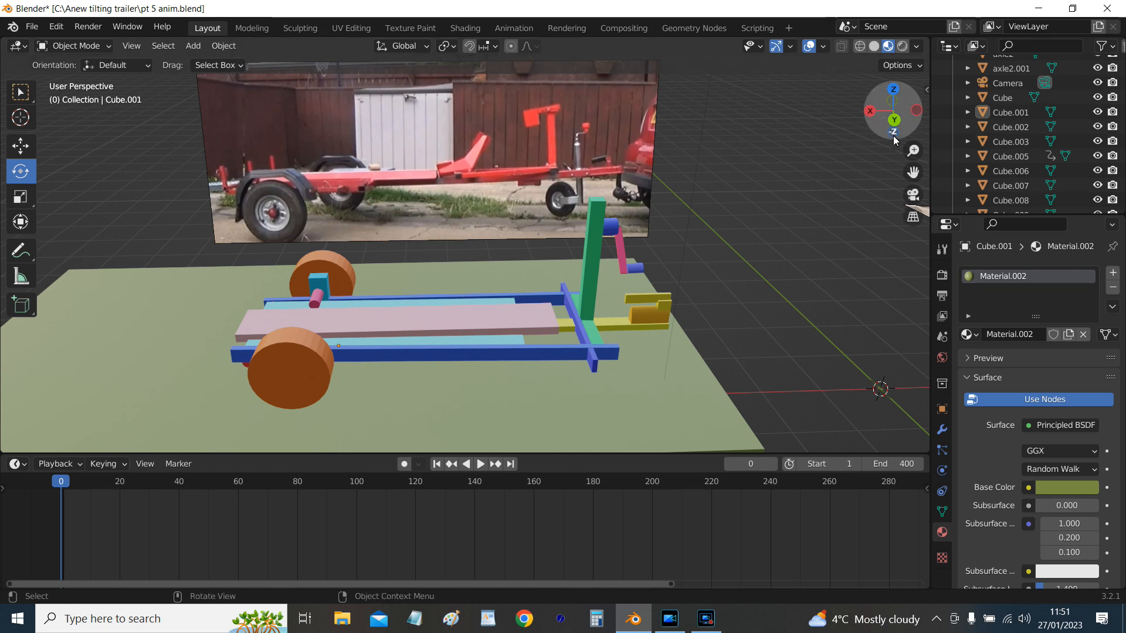
Examine the stationary trailer's wheels, axle and frame from the wheel end, and return to the side view.
{"action": "left_click_drag", "start_coordinate": [893, 136], "coordinate": [106, 79]}
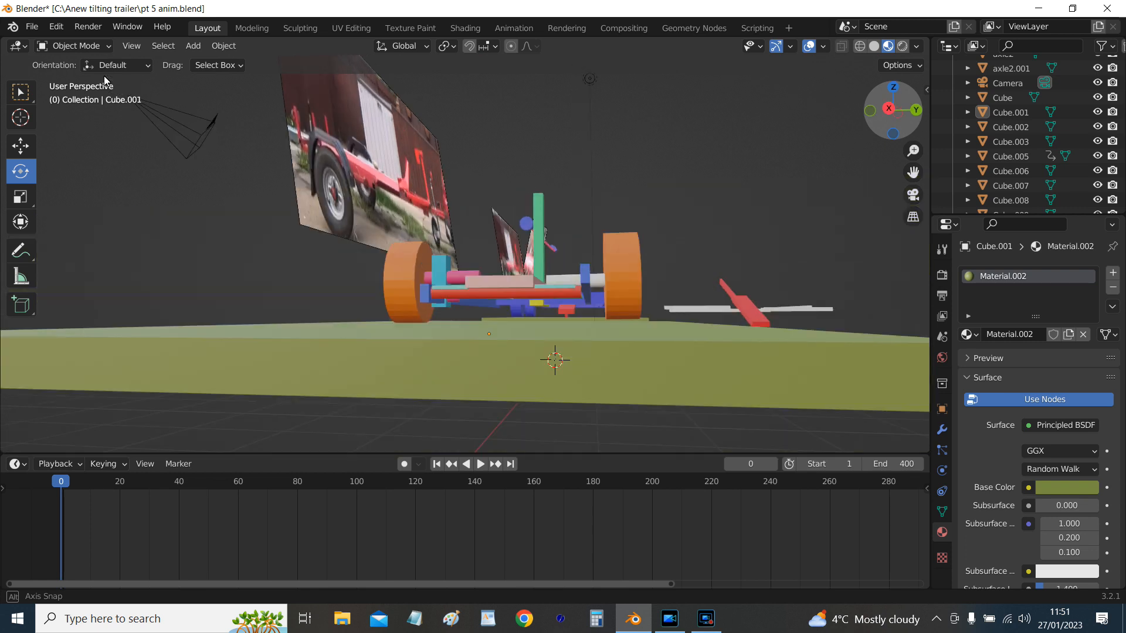
{"action": "middle_click_drag", "start_coordinate": [104, 76], "coordinate": [98, 81]}
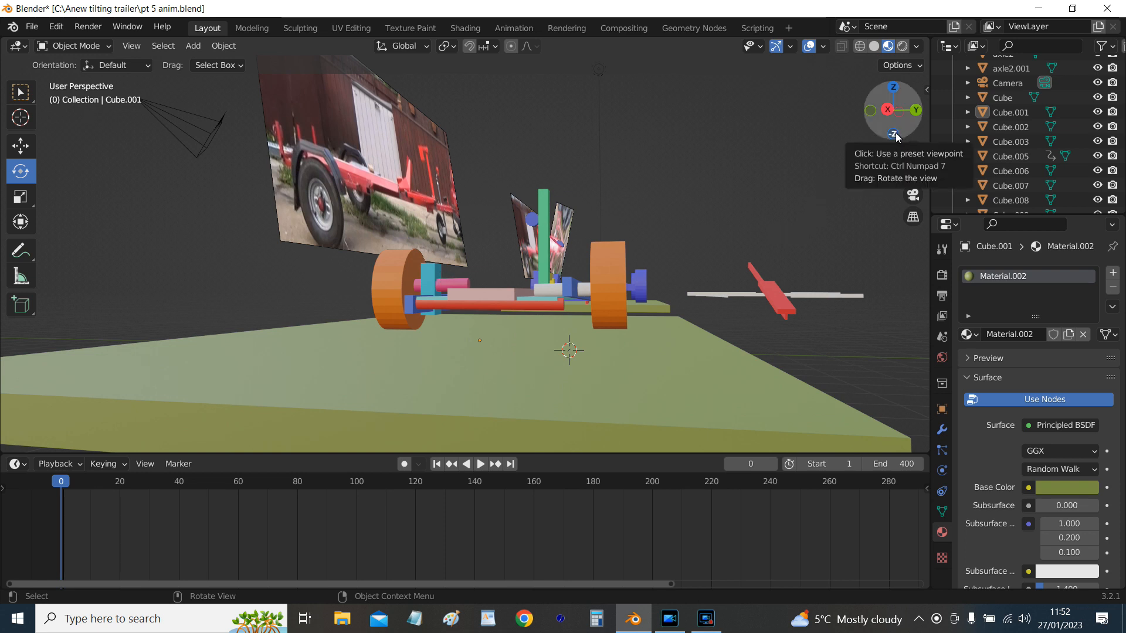
{"action": "left_click_drag", "start_coordinate": [893, 137], "coordinate": [756, 184]}
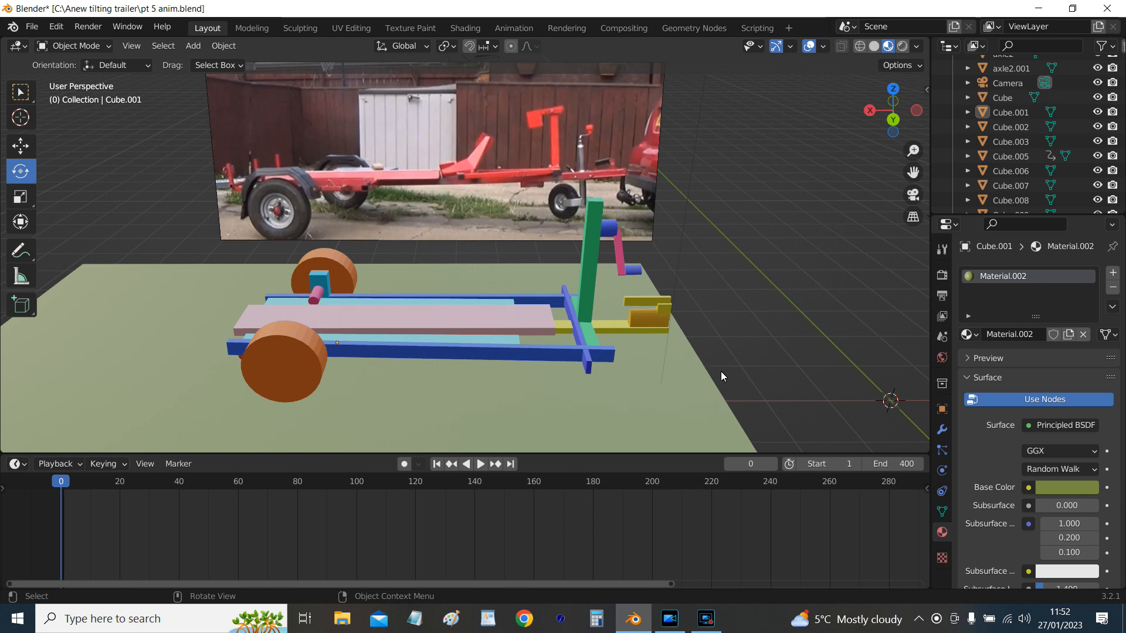